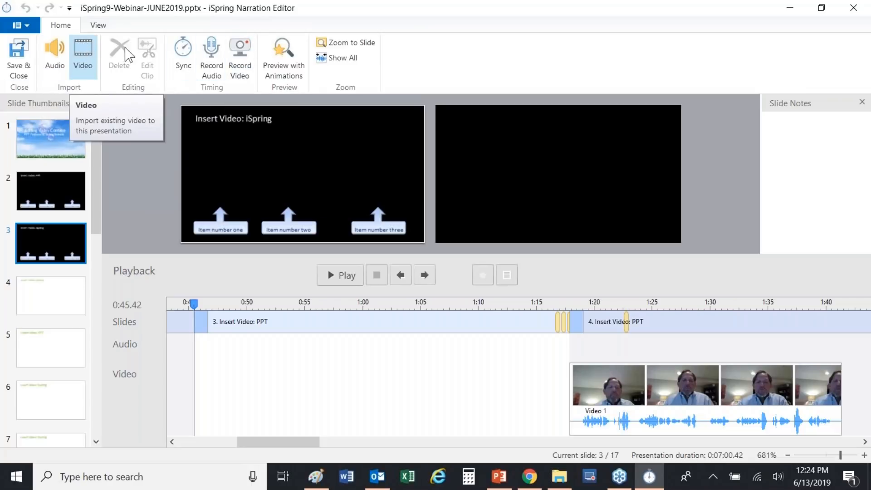
Synchronize slide 3, triggering its three animations at about 0:51, 0:55 and 0:59, and stop the sync.
click(186, 59)
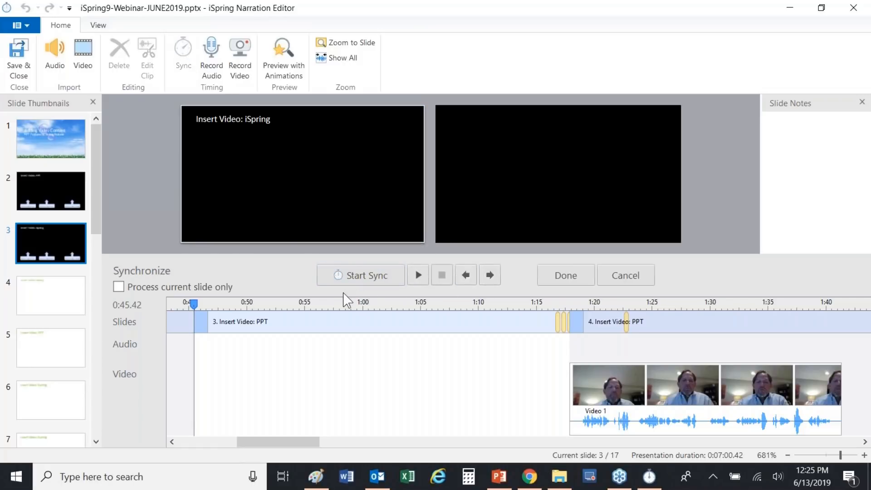
click(365, 275)
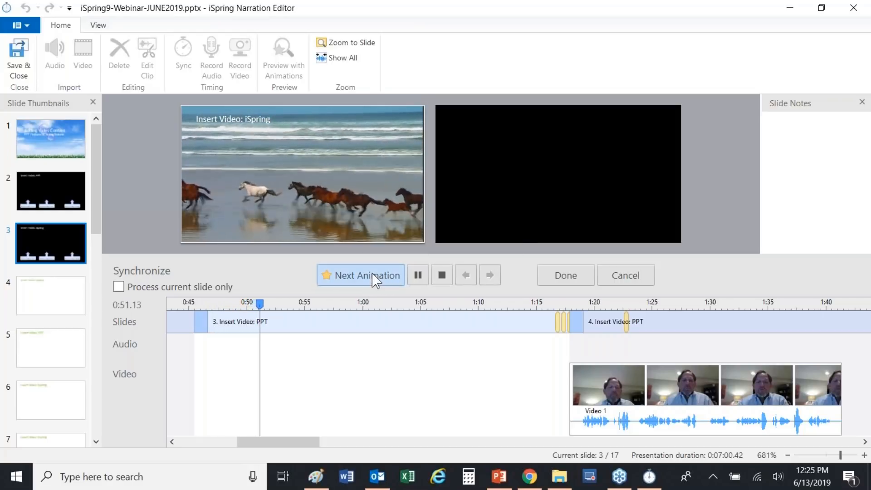
click(373, 282)
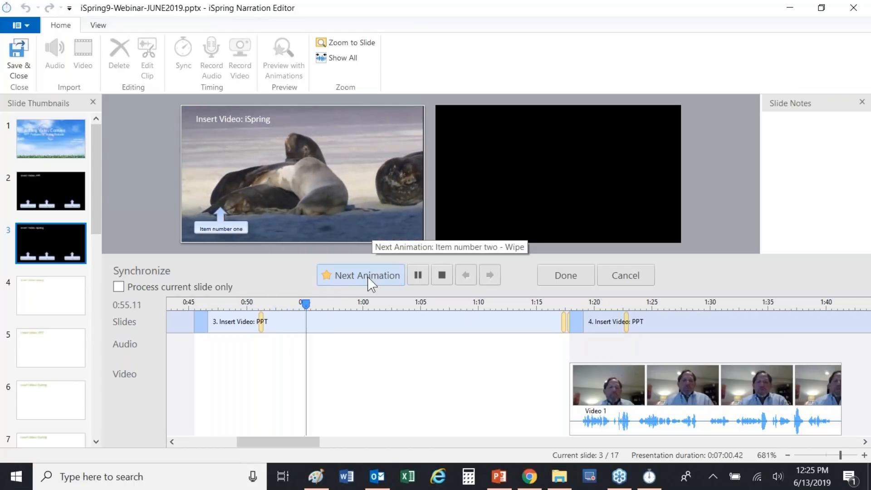
click(373, 282)
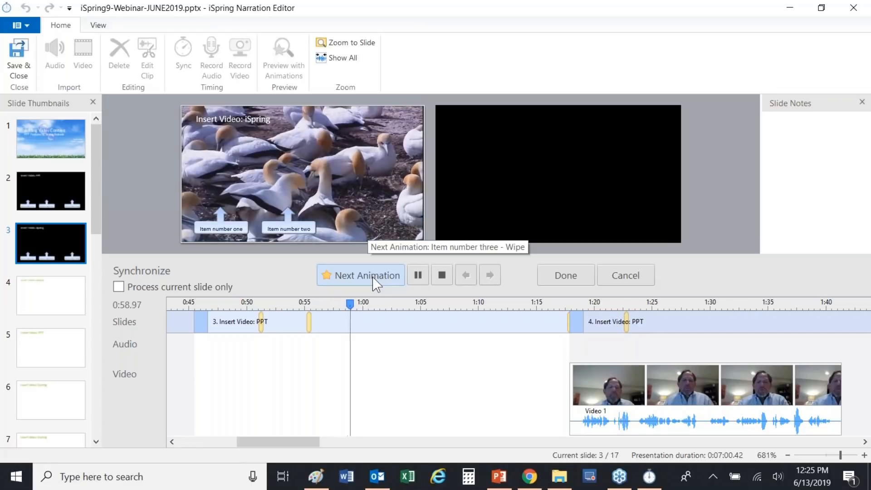
click(374, 282)
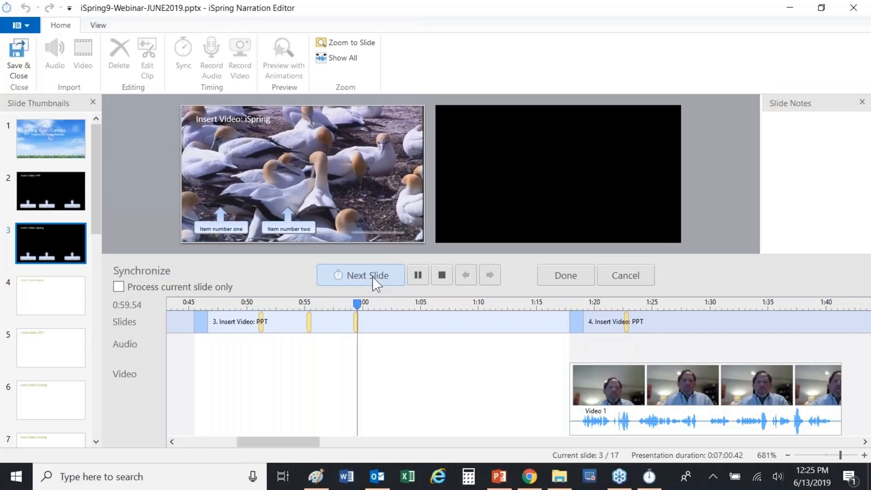
click(442, 275)
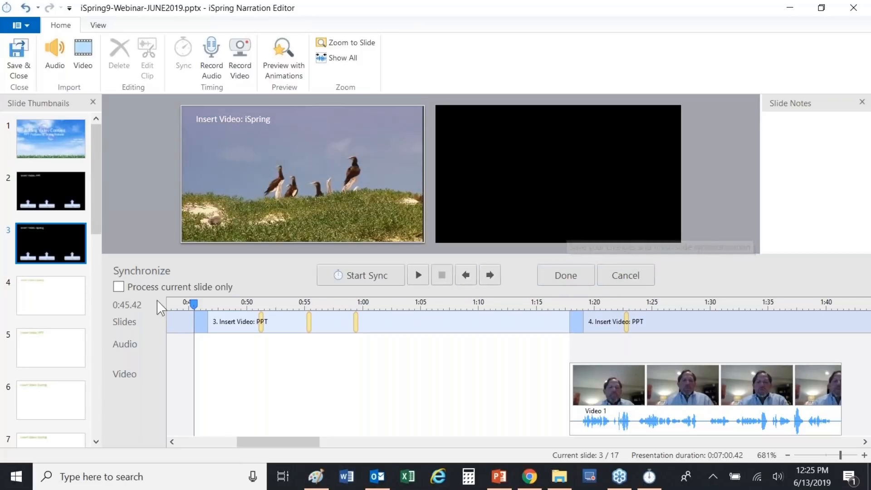
Move slide 3's first two animation markers to 0:50.60 and 0:55.11 and the third to about 0:59, and finish the synchronization.
mouse_move(262, 321)
drag(262, 322, 254, 327)
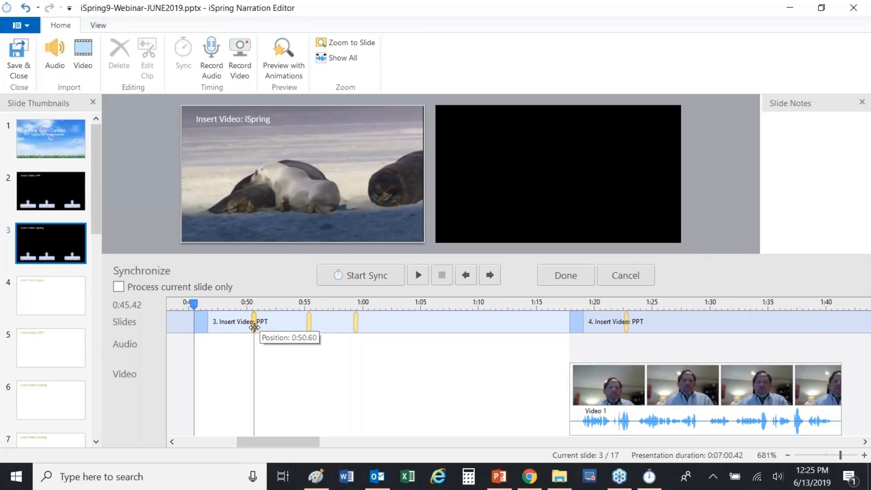
mouse_move(309, 323)
mouse_down()
mouse_move(355, 325)
mouse_move(351, 333)
mouse_move(306, 324)
mouse_up()
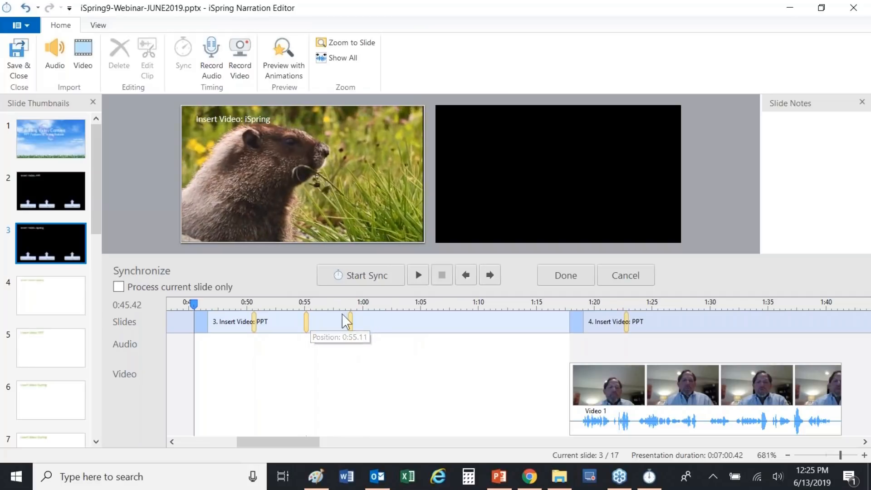
click(569, 279)
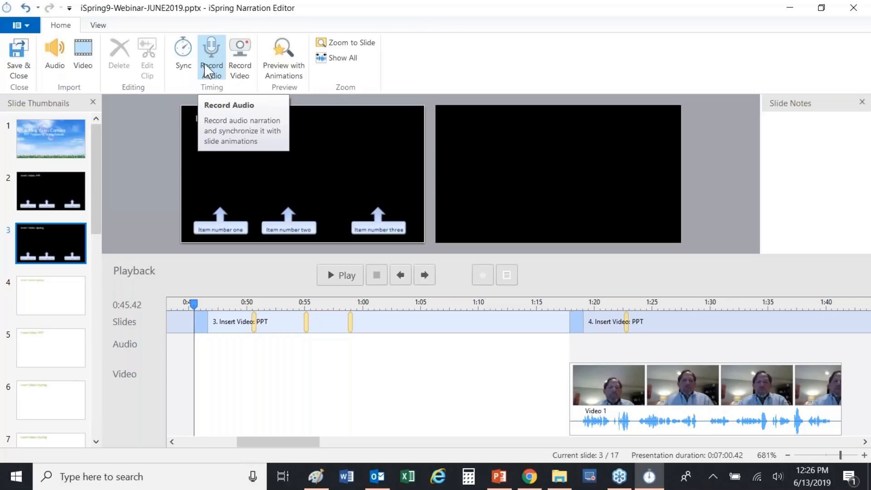
Record about 22 seconds of audio narration from the start of slide 3 at 0:45.42.
click(209, 44)
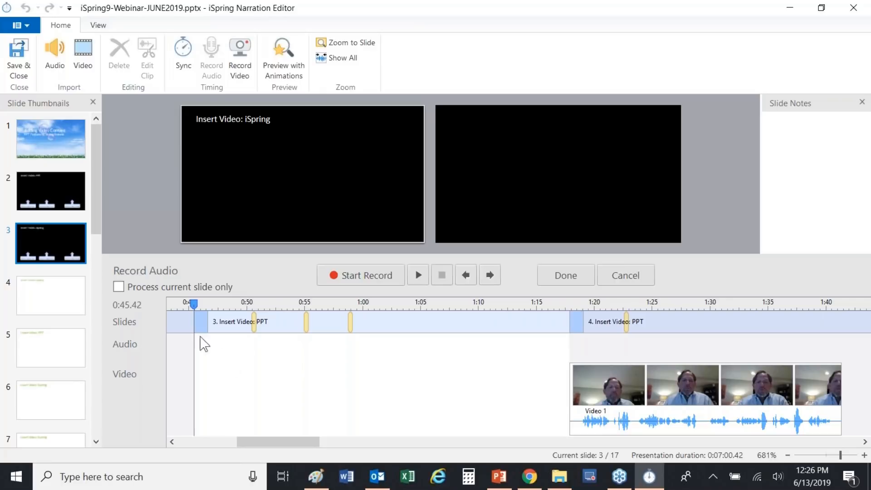
click(363, 276)
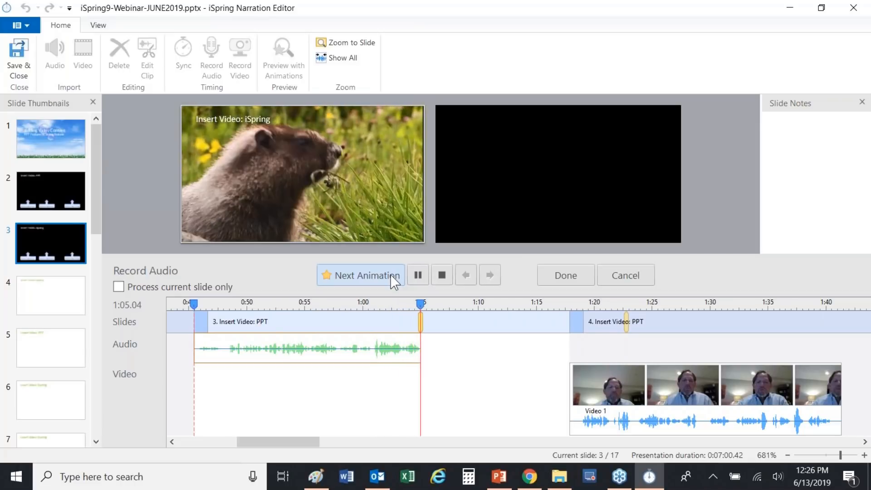
click(442, 276)
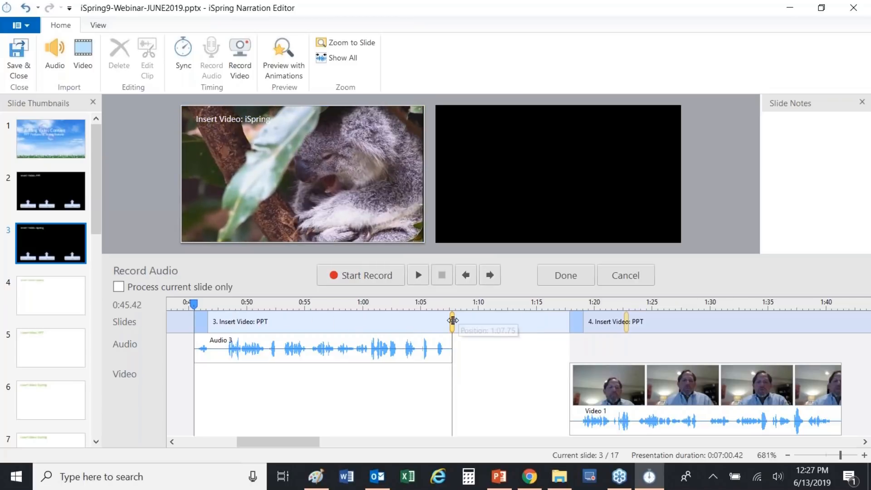
Spread the three stacked animation markers of slide 3 to about 0:50, 0:54 and 0:57 along the recorded audio.
mouse_move(453, 322)
mouse_down()
mouse_move(246, 322)
mouse_move(316, 324)
mouse_up()
click(271, 319)
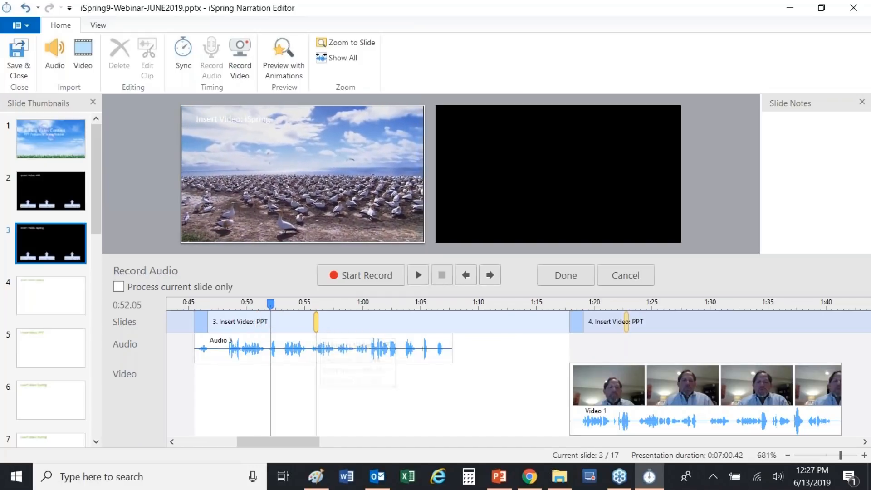
drag(316, 323, 249, 326)
mouse_move(316, 324)
mouse_down()
mouse_move(335, 327)
mouse_move(287, 323)
mouse_move(294, 323)
mouse_up()
Edit the recorded audio clip, raising the volume by 33% between about 0:02 and 0:10.5, and save the edited clip.
click(252, 353)
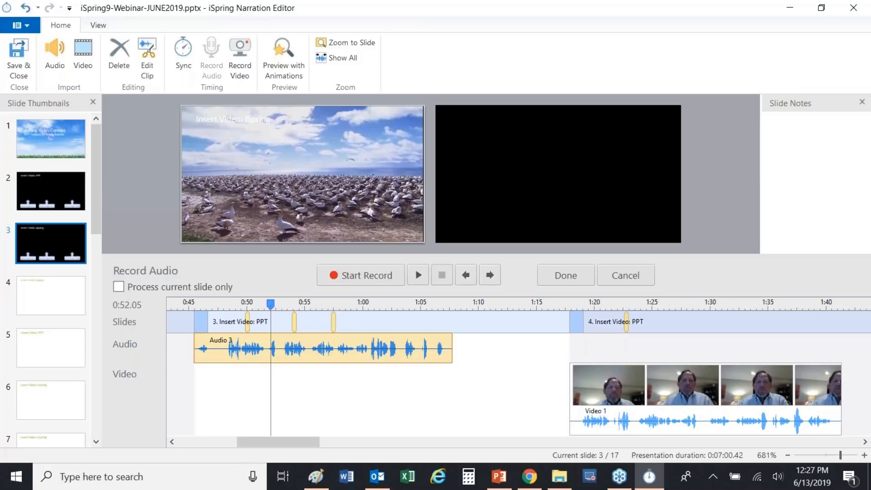
right_click(367, 349)
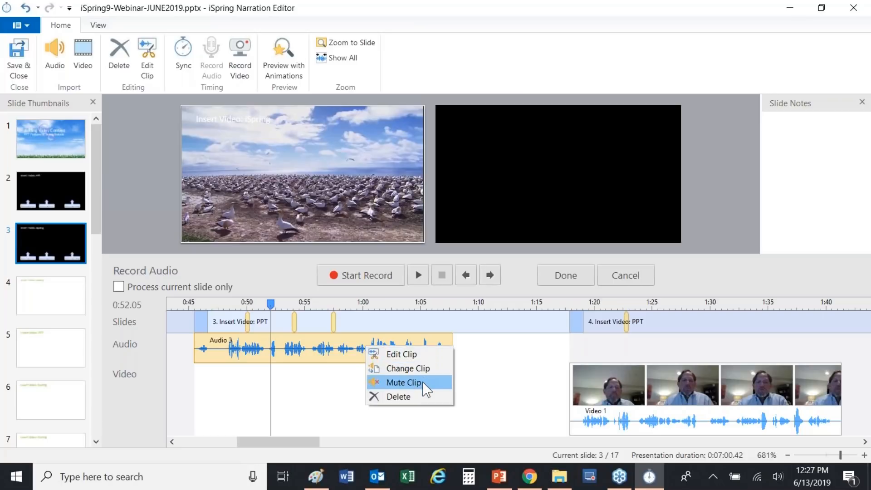
click(396, 355)
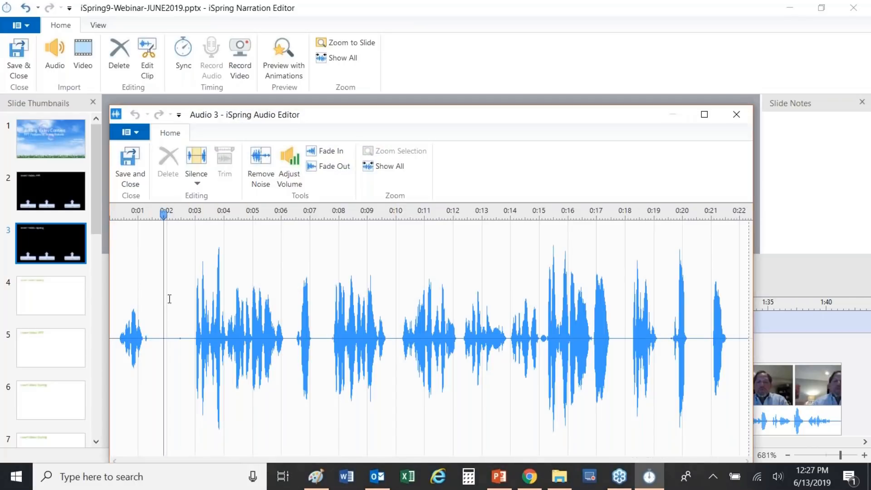
drag(165, 299, 413, 292)
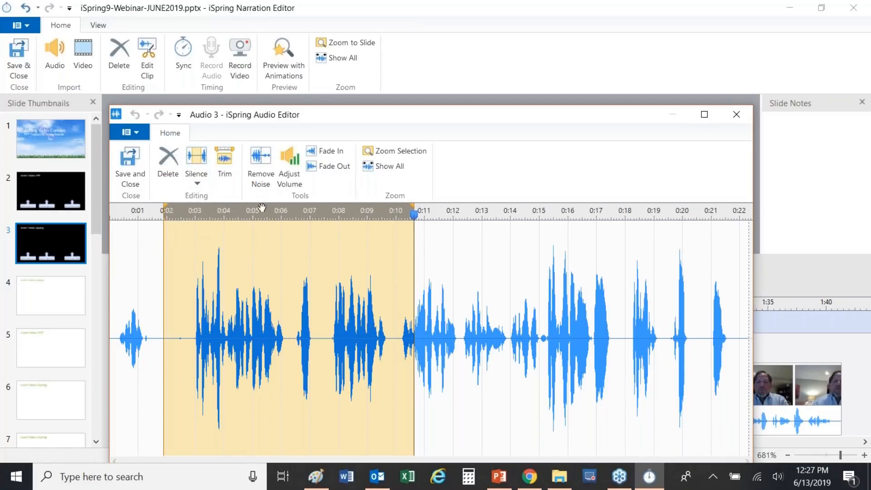
click(291, 167)
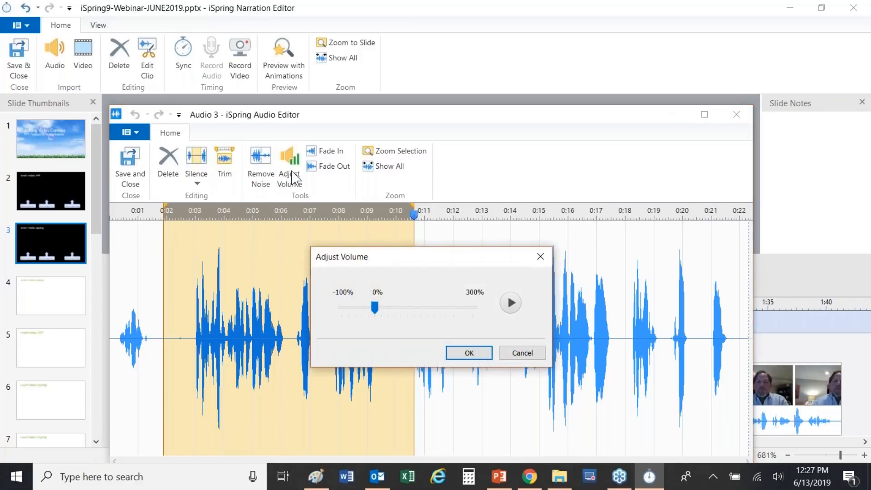
drag(375, 308, 391, 326)
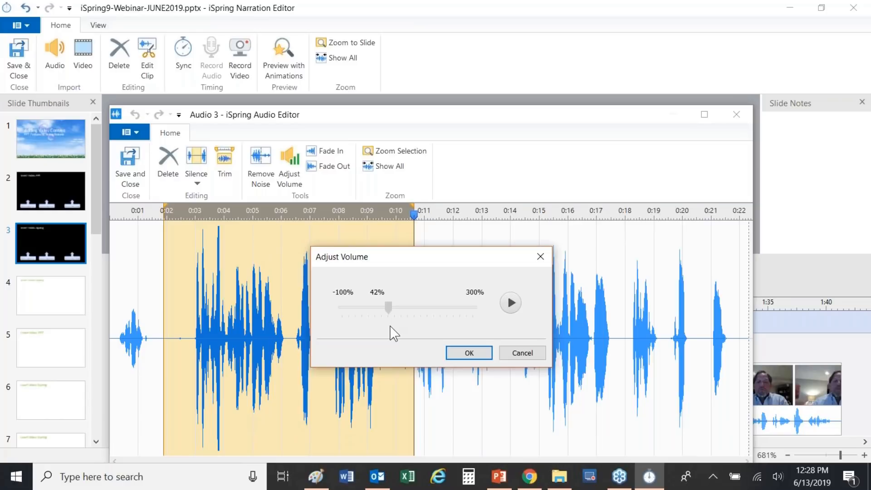
drag(390, 326, 387, 322)
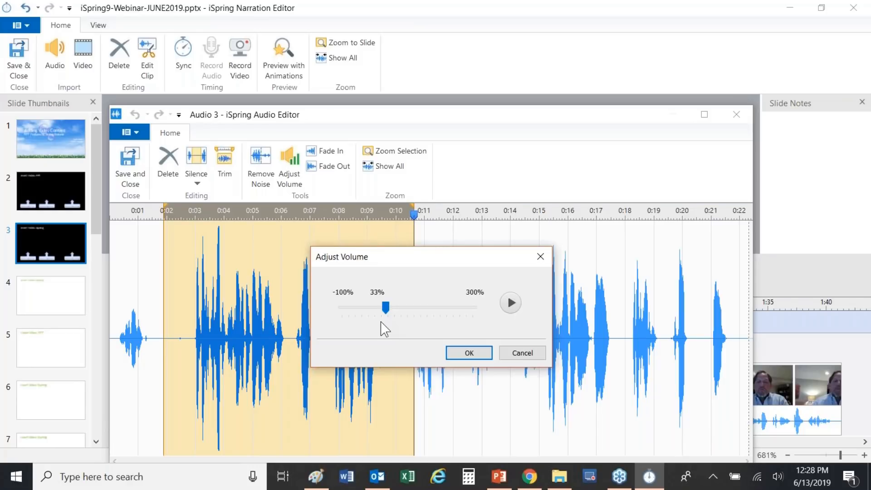
click(480, 357)
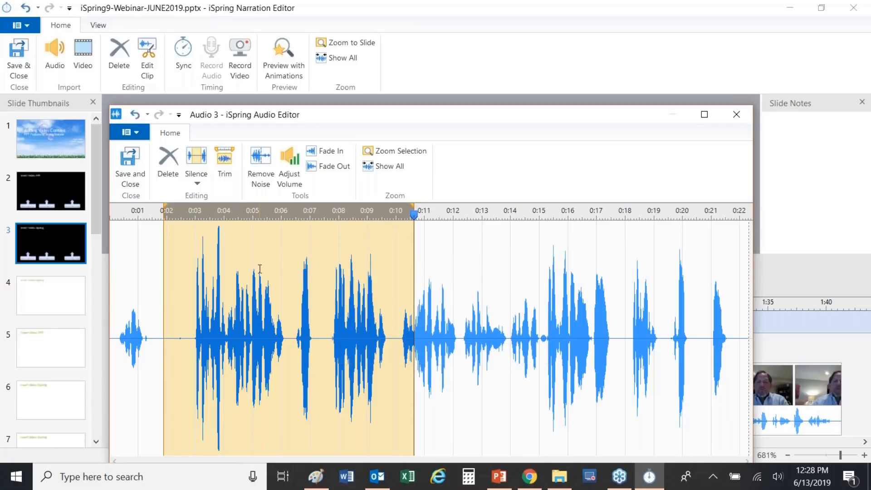
click(129, 166)
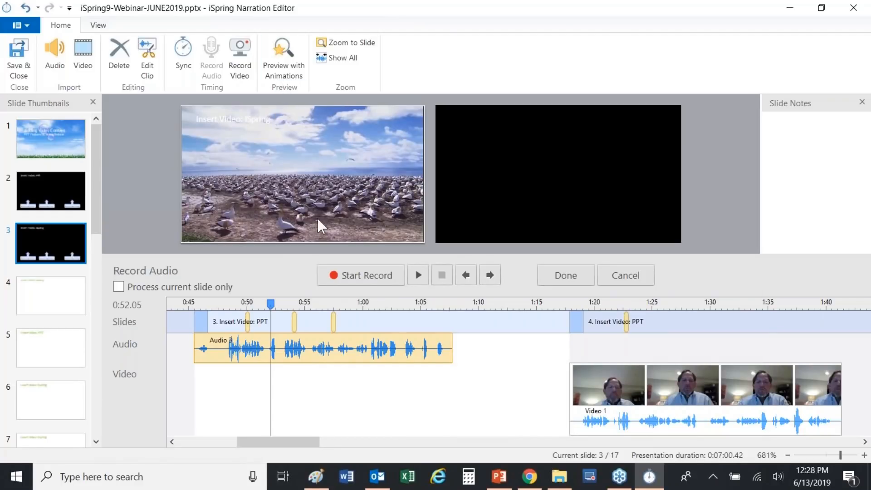
Delete the recorded audio clip from slide 3.
right_click(320, 354)
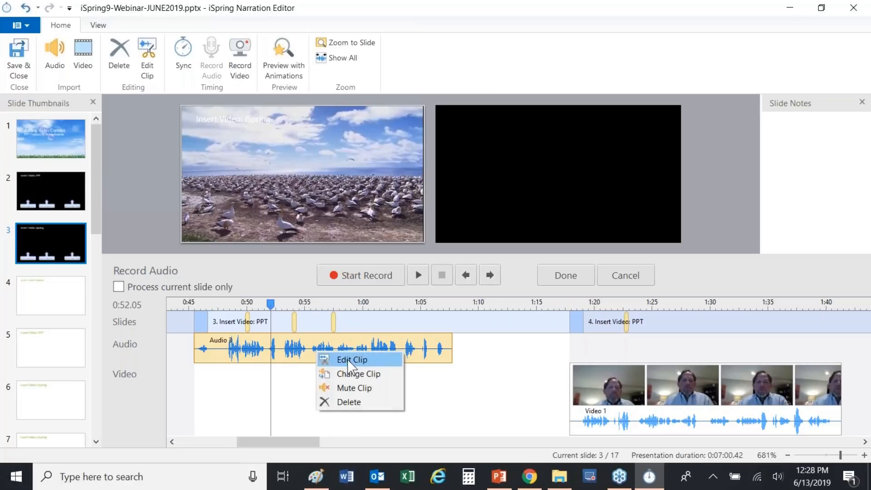
click(353, 403)
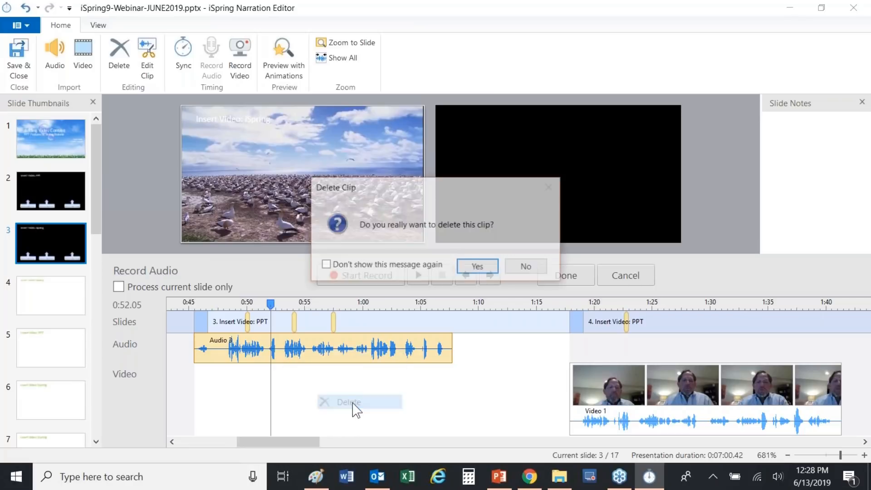
click(482, 269)
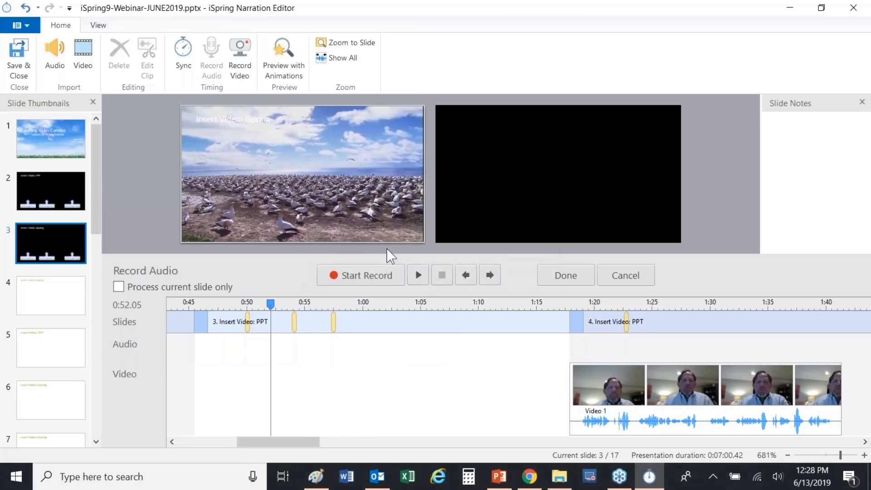
Record about 20 seconds of webcam video from the start of slide 3, triggering the animations at about 0:51, 0:54 and 0:57.
click(241, 50)
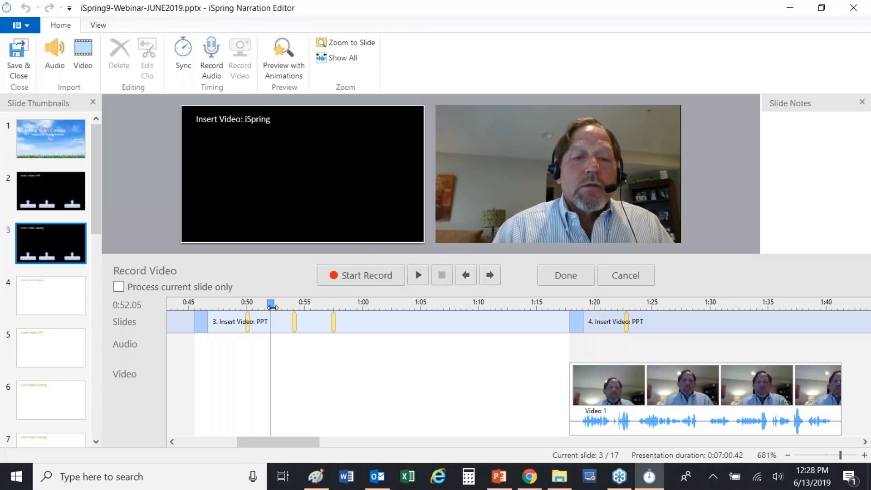
drag(271, 306, 207, 311)
click(370, 278)
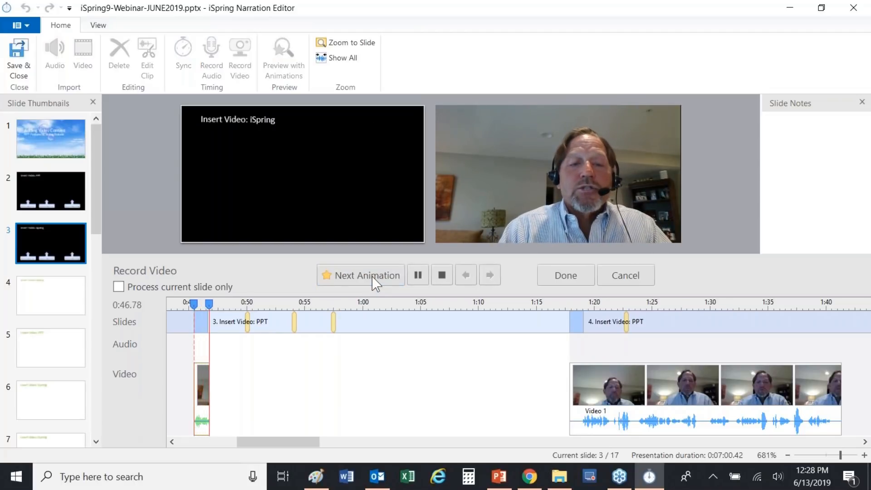
click(375, 283)
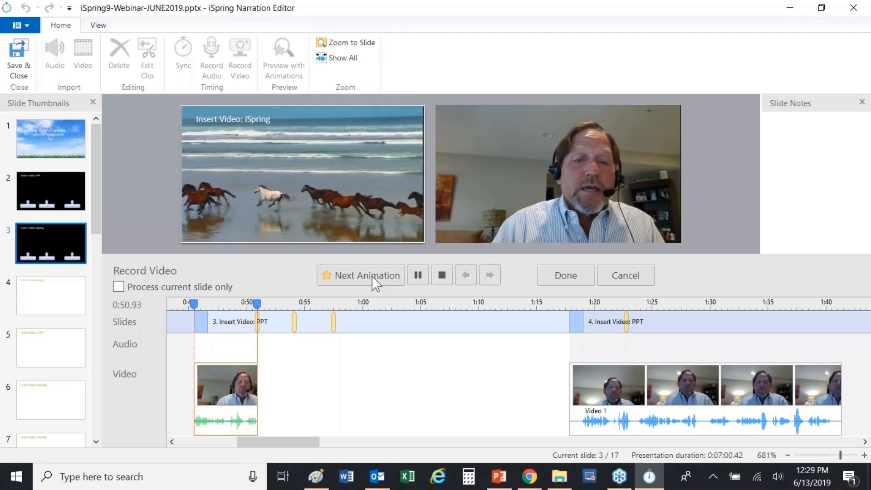
click(376, 284)
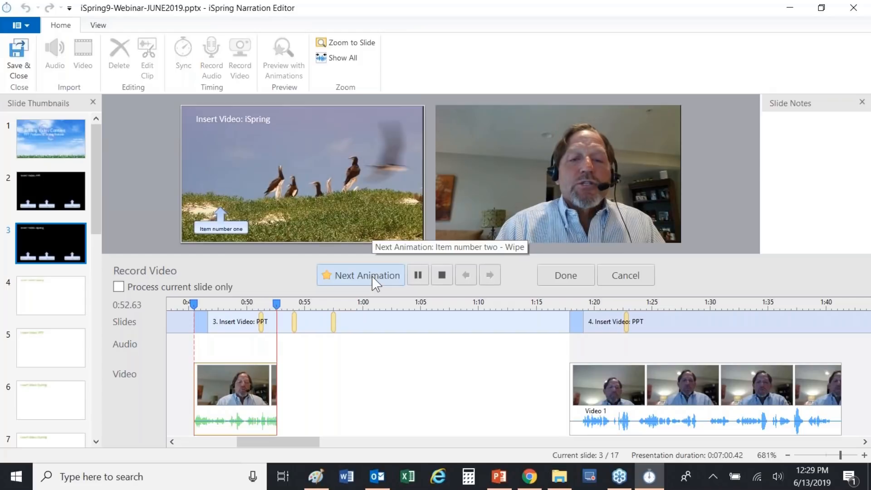
click(375, 284)
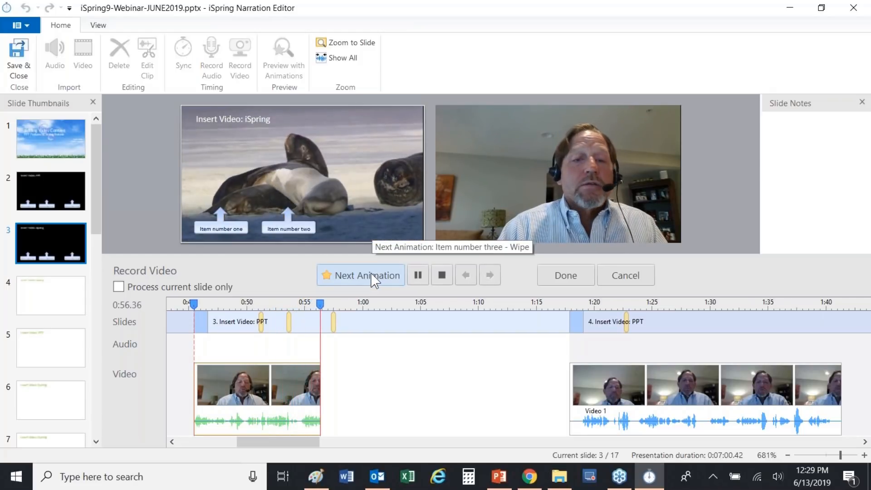
click(373, 277)
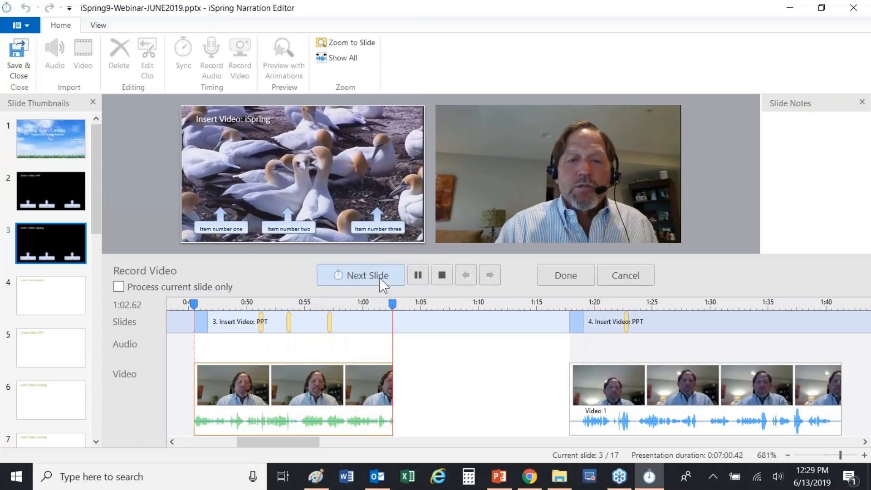
click(446, 279)
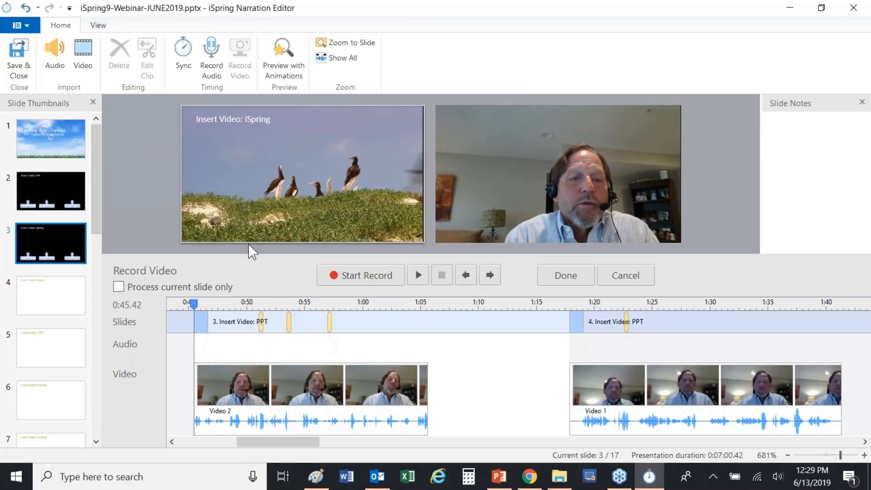
Open the newly recorded video clip on slide 3 for editing.
click(319, 425)
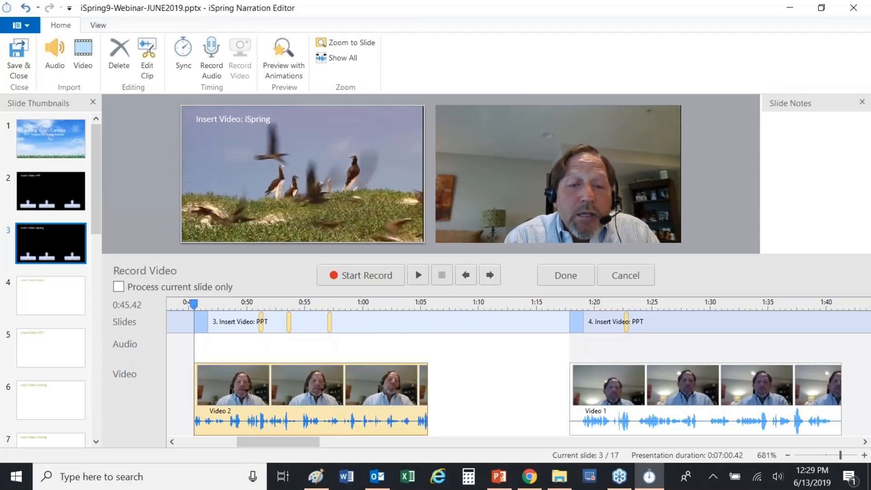
right_click(305, 421)
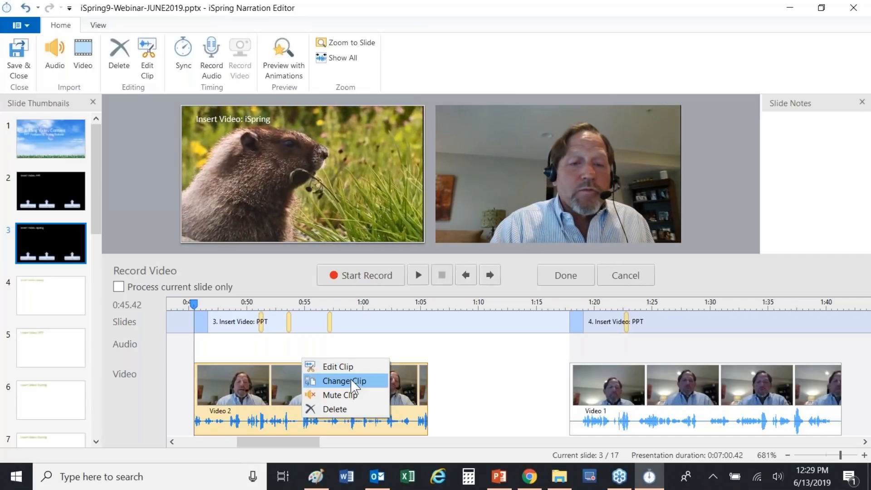
click(344, 365)
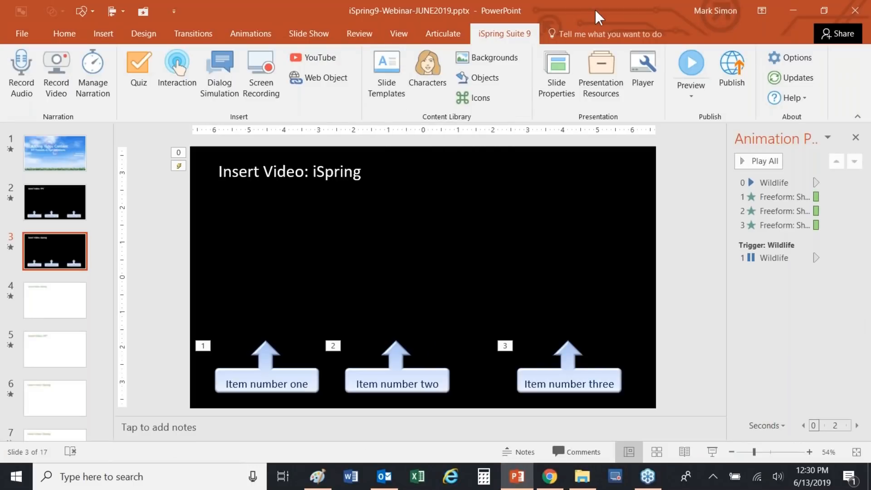
Close the Animation Pane, preview only the selected slide 3 with its video narration, and pause the playback.
click(857, 138)
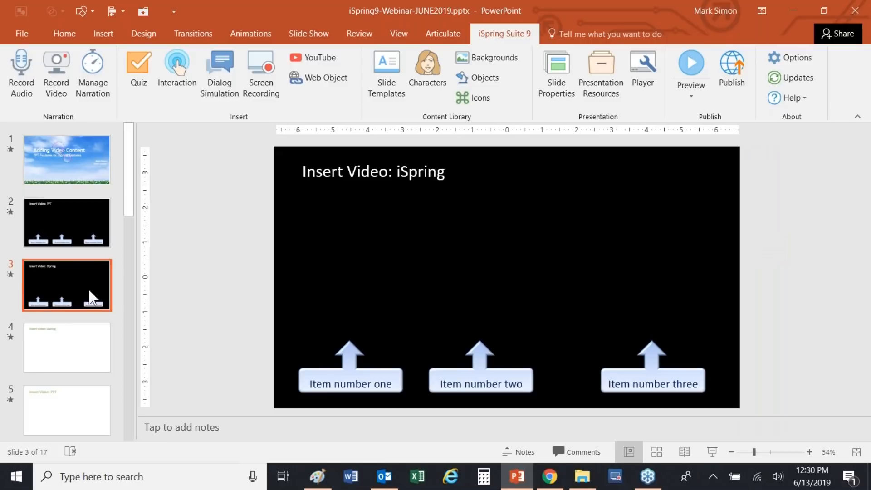
mouse_move(512, 266)
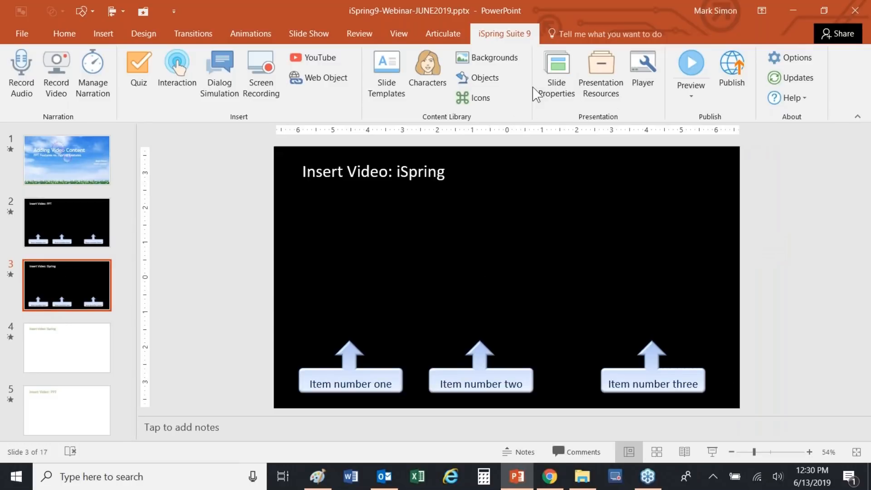
click(680, 98)
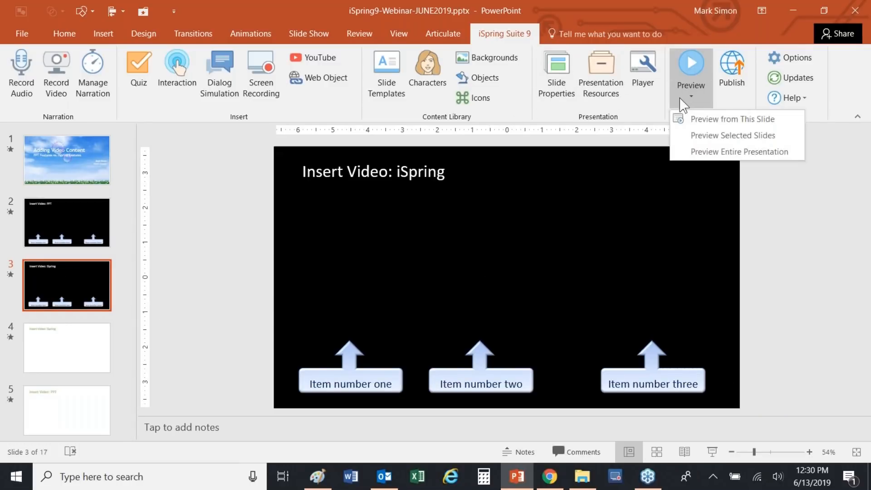
click(702, 136)
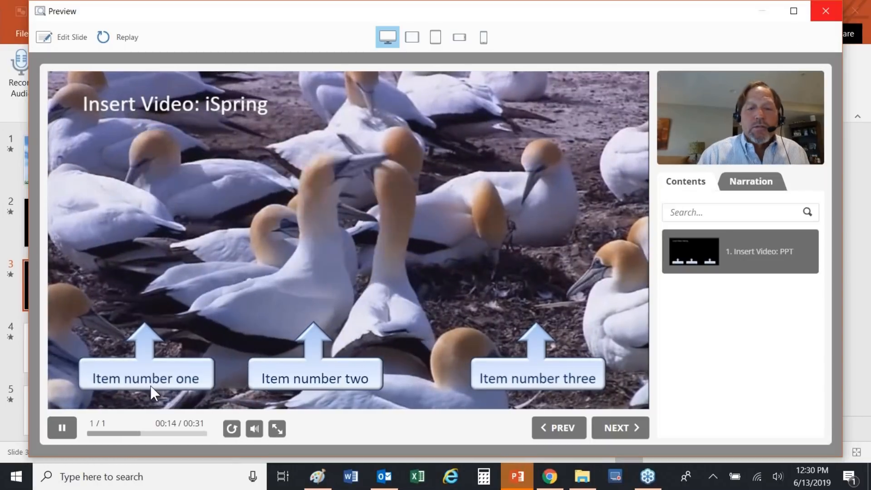
click(593, 200)
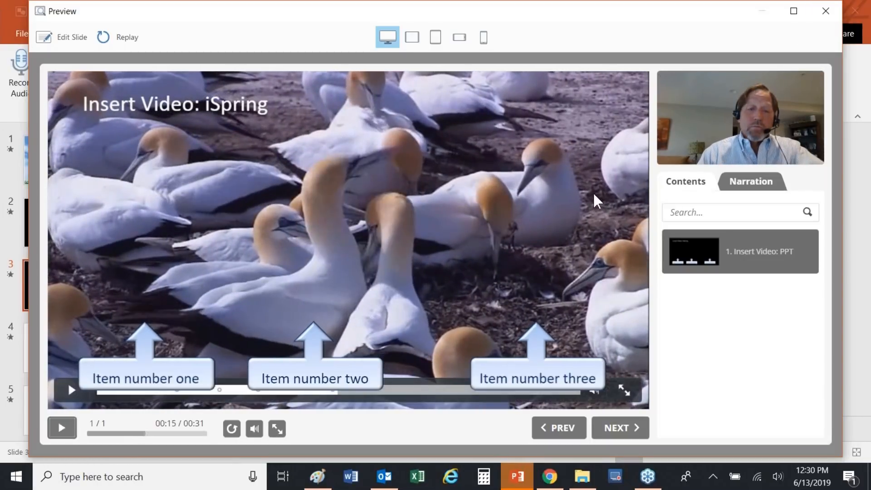
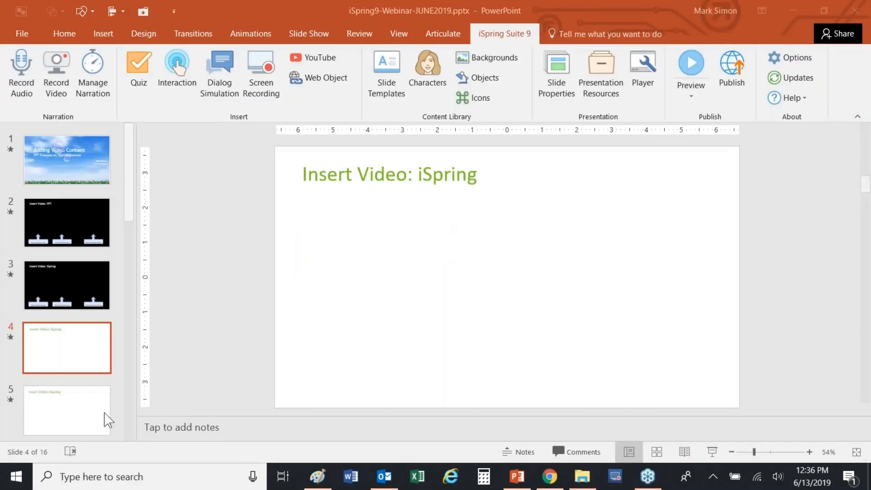
Go through slides 5 and 6 to slide 7, titled "Screen Recording: PPT".
click(78, 424)
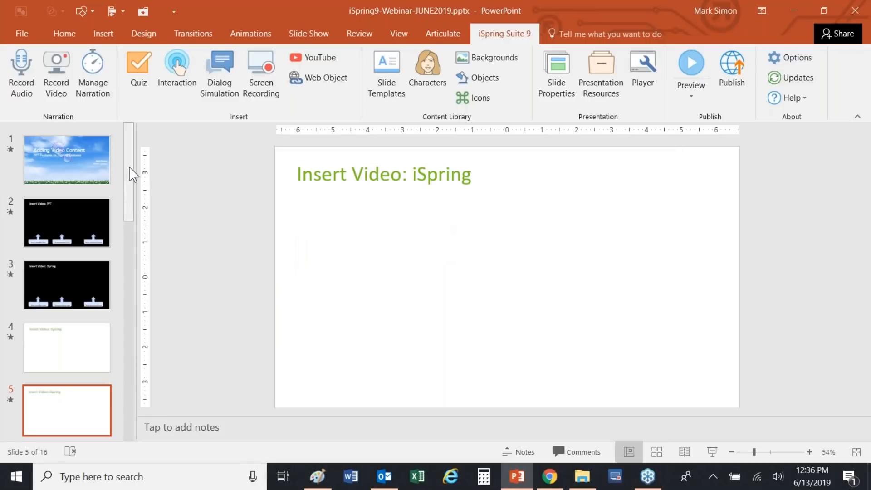
drag(129, 166, 104, 239)
click(94, 237)
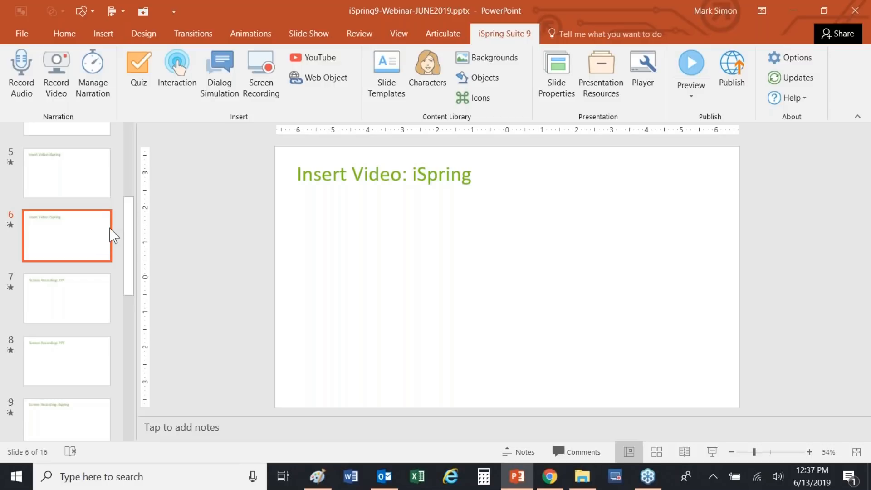
click(81, 297)
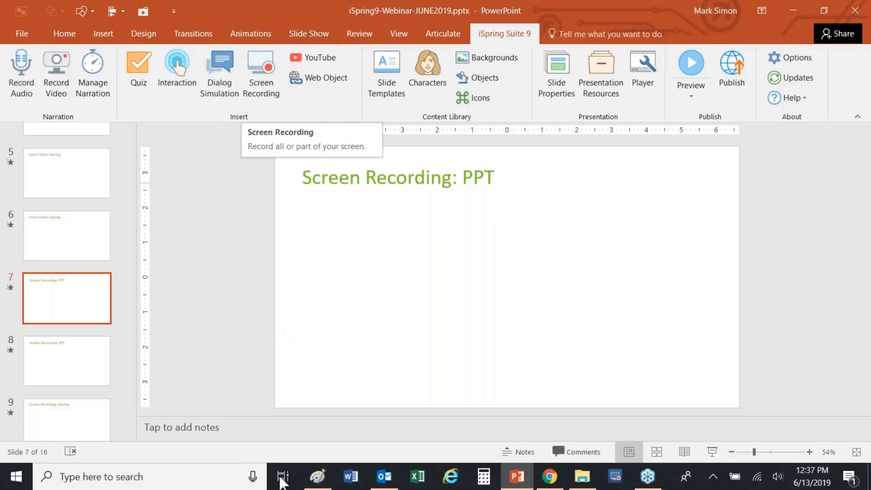
click(318, 477)
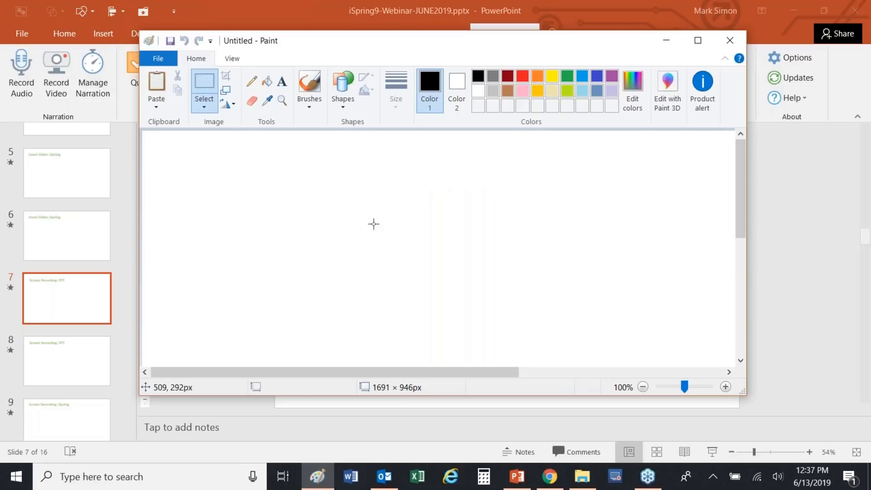
mouse_move(348, 50)
mouse_down()
mouse_move(377, 60)
mouse_move(366, 55)
mouse_move(367, 63)
mouse_up()
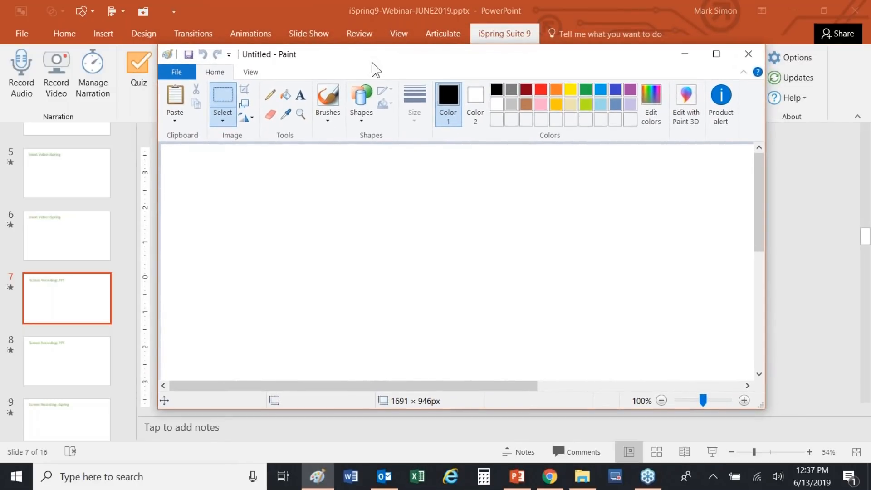
click(747, 56)
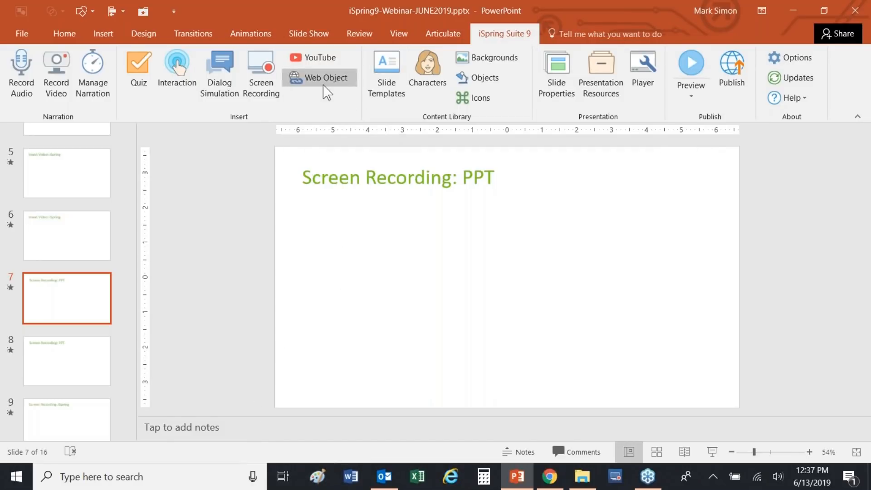
Look at the iSpring Cam Pro start window and PowerPoint's own Screen Recording controls, closing each without recording.
click(261, 69)
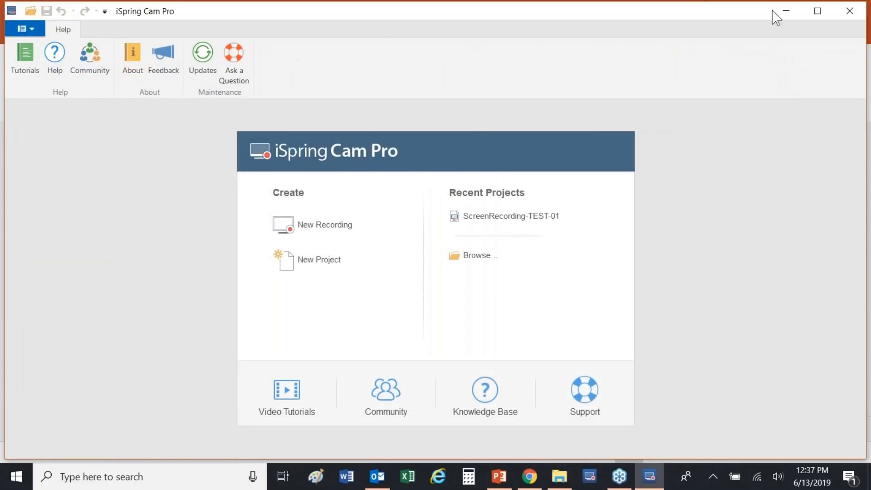
click(848, 13)
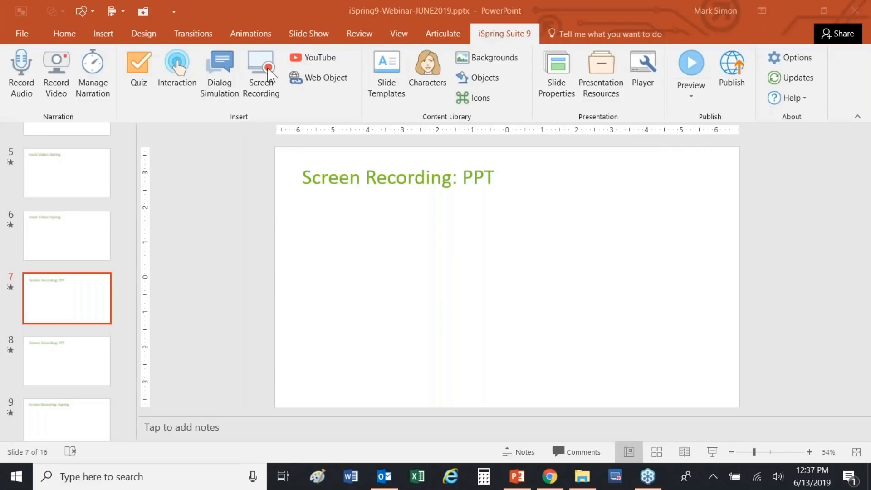
click(104, 34)
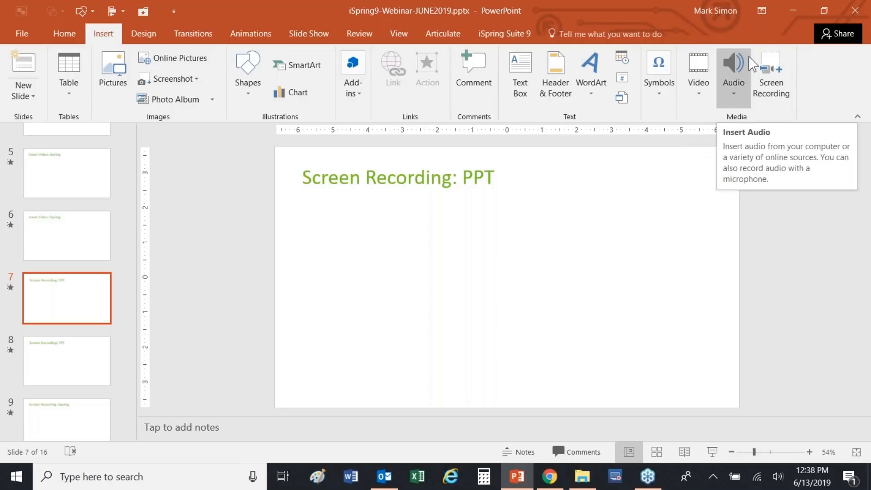
click(773, 75)
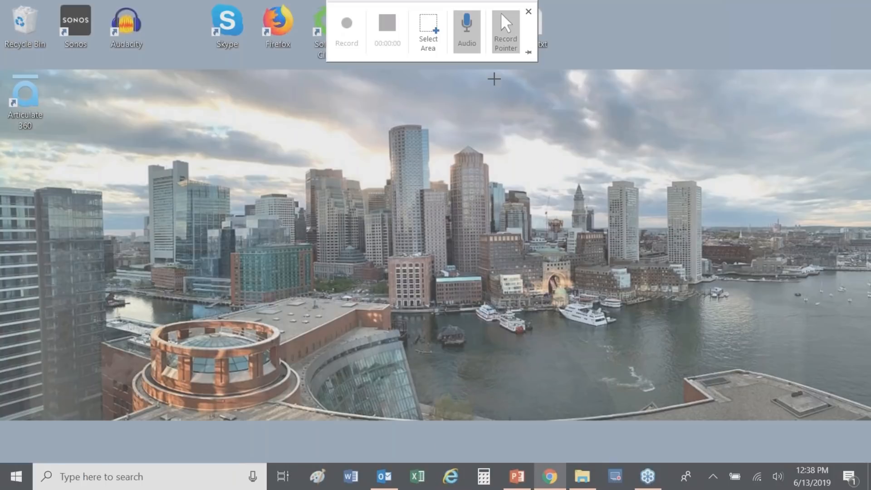
click(528, 12)
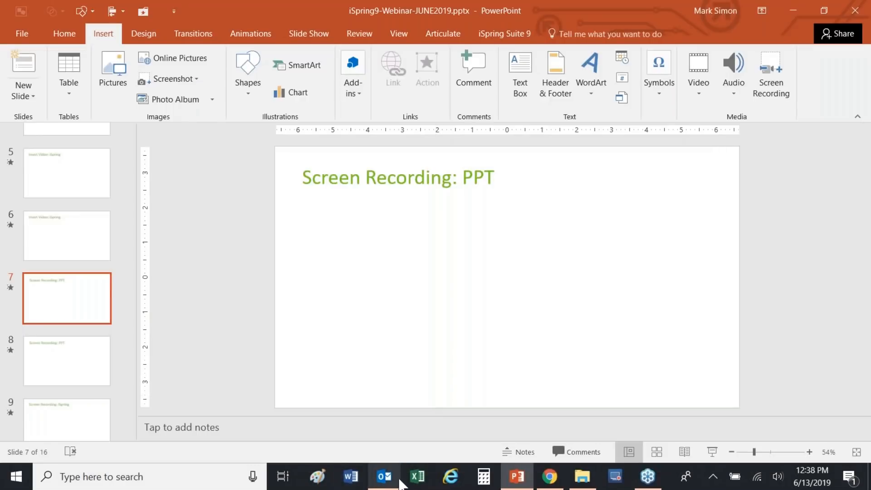
Open Paint as the window to record, and bring the PowerPoint presentation back in front of it.
click(317, 477)
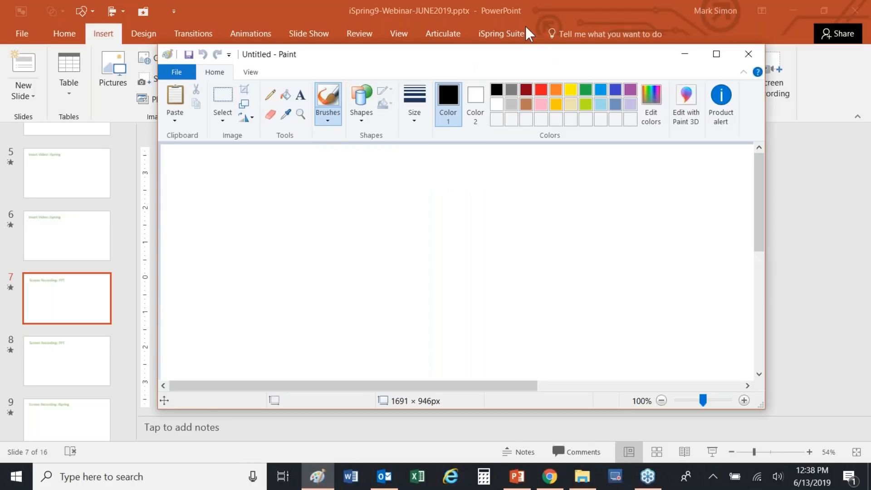
click(538, 9)
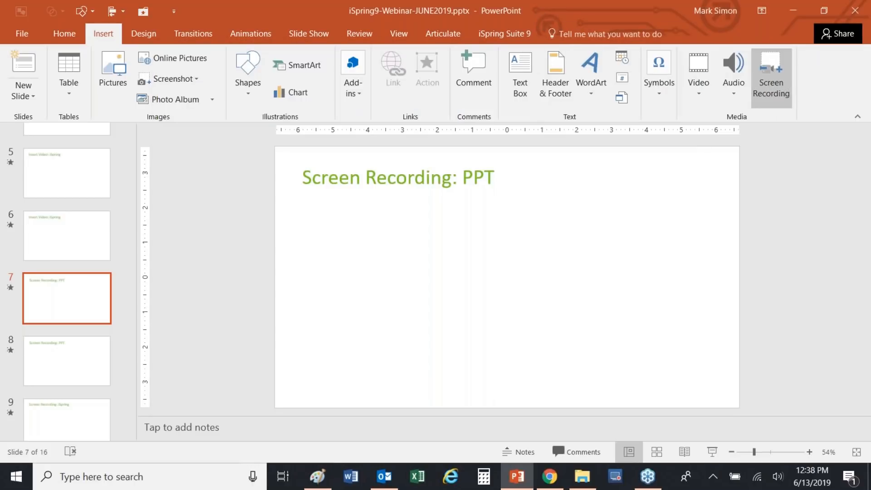
Try to set up a PowerPoint screen recording framed around the Paint window, and close the recording controls.
click(772, 77)
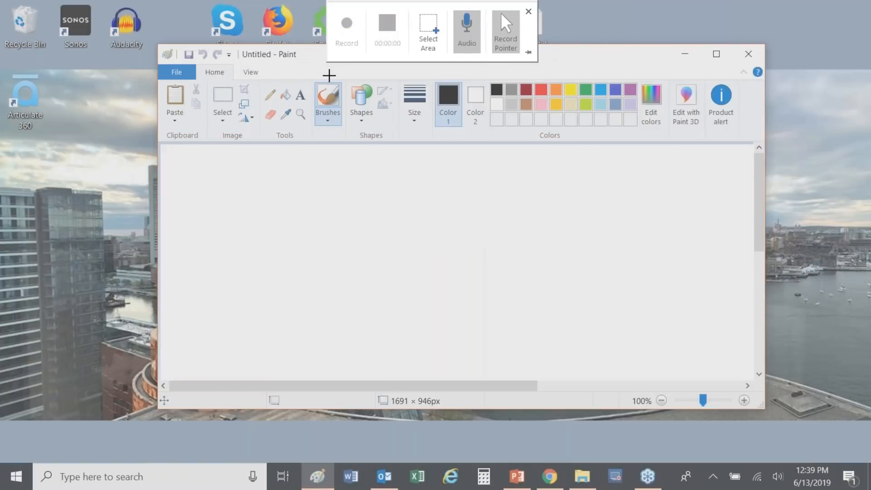
click(428, 22)
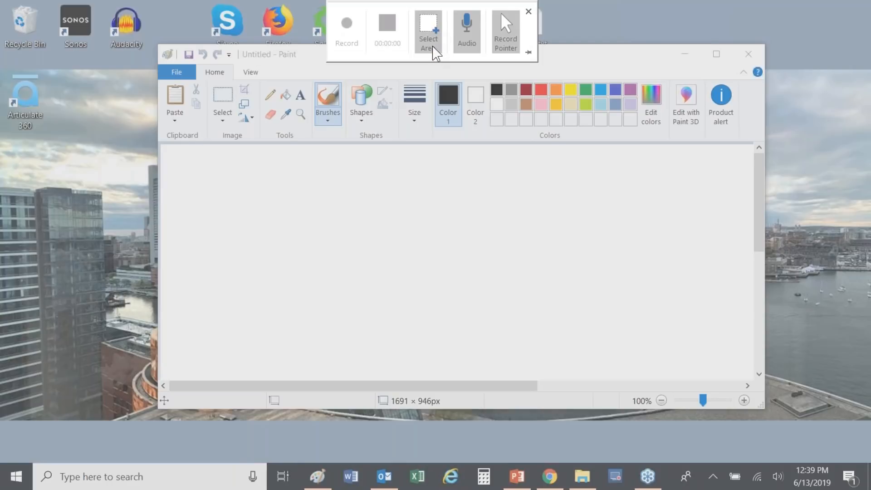
click(433, 44)
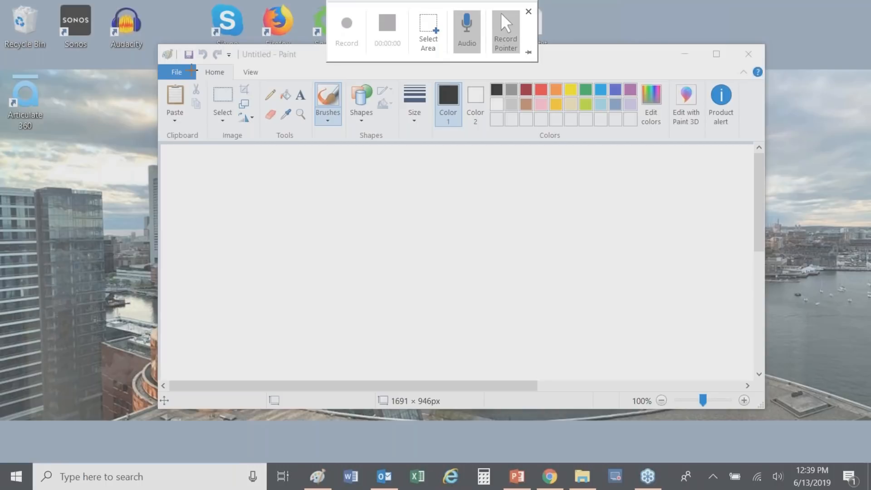
mouse_move(157, 42)
mouse_down()
mouse_move(344, 156)
mouse_move(684, 299)
mouse_move(735, 388)
mouse_move(772, 417)
mouse_move(766, 420)
mouse_up()
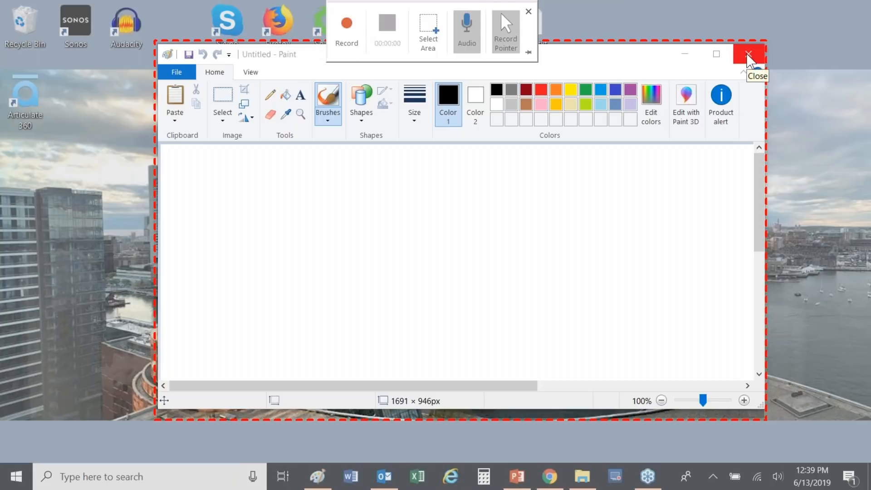
key(alt+Tab)
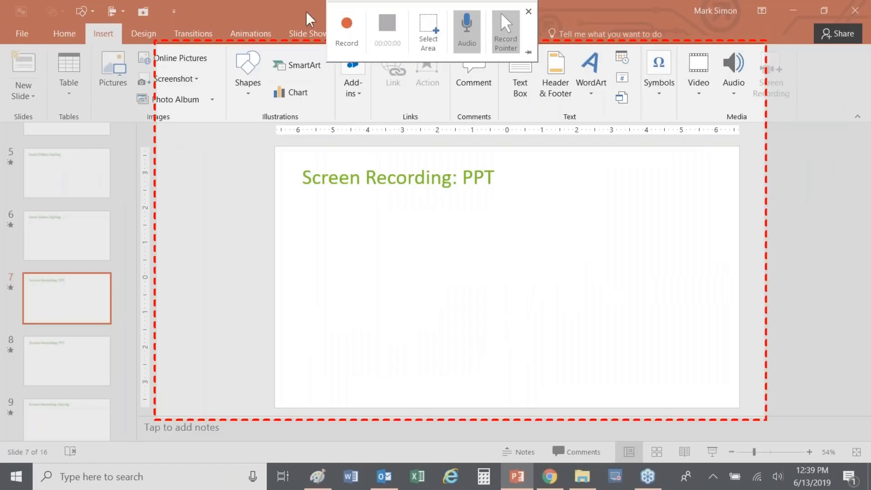
click(529, 12)
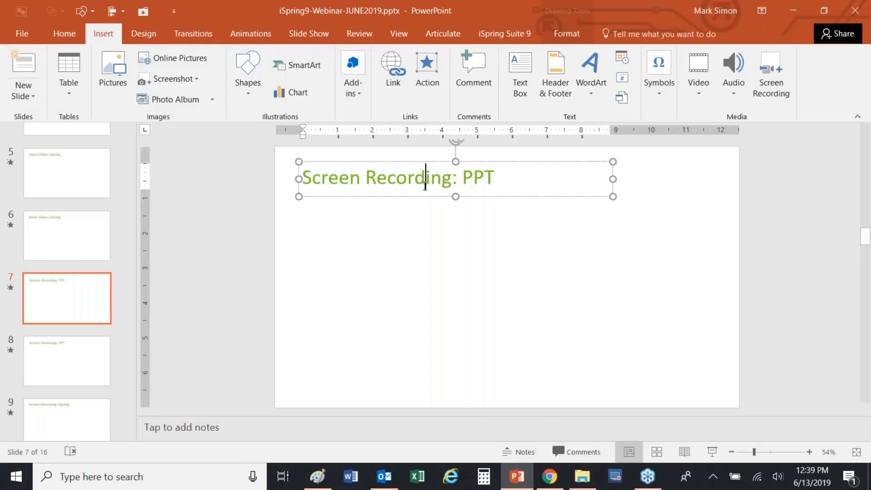
Look at the Font dialog for slide 7's title text and close it without making changes.
click(64, 33)
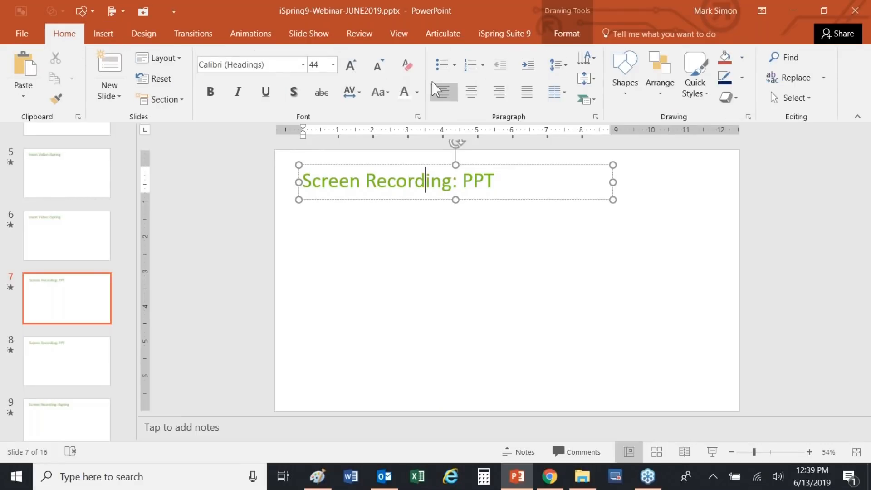
click(418, 117)
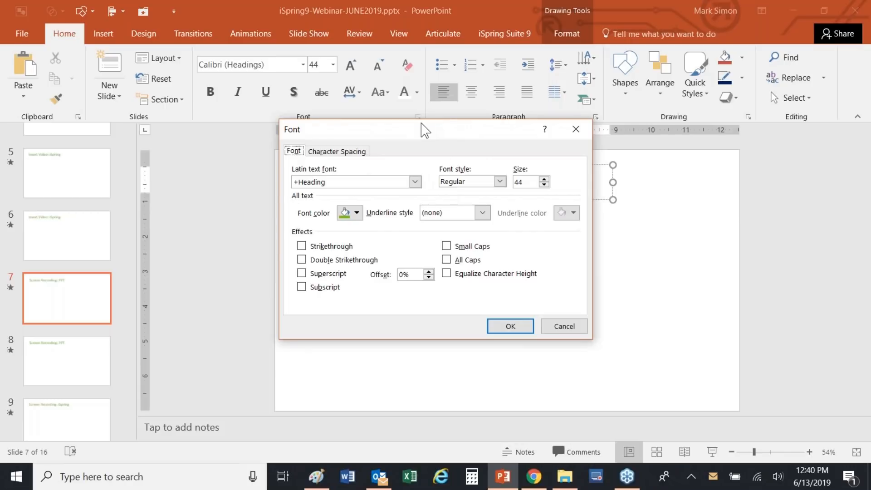
click(580, 134)
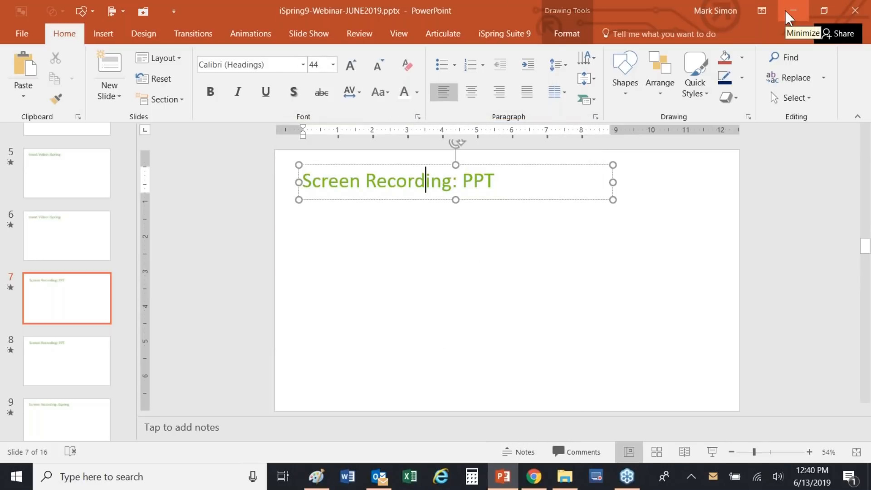
Cycle through the open windows and return to the PowerPoint presentation.
key(alt+Tab)
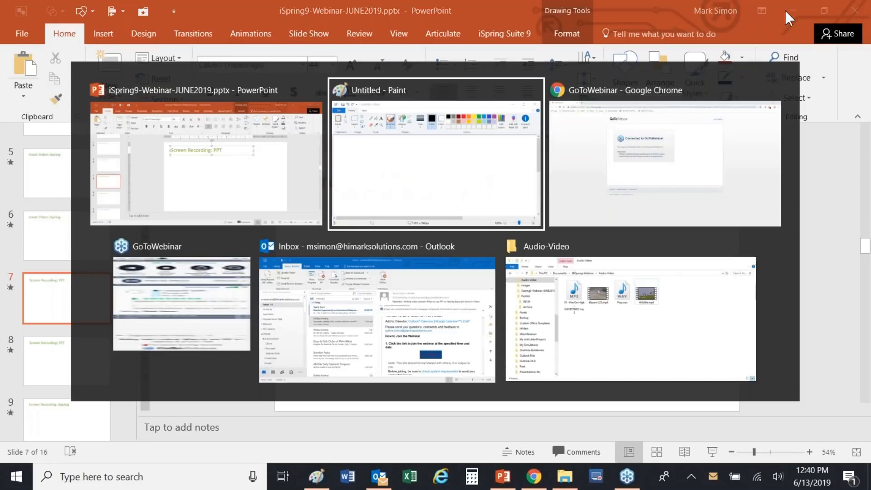
key(alt+Tab)
key(alt+Tab)
key(alt+Tab)
key(alt+Tab)
key(alt+Tab)
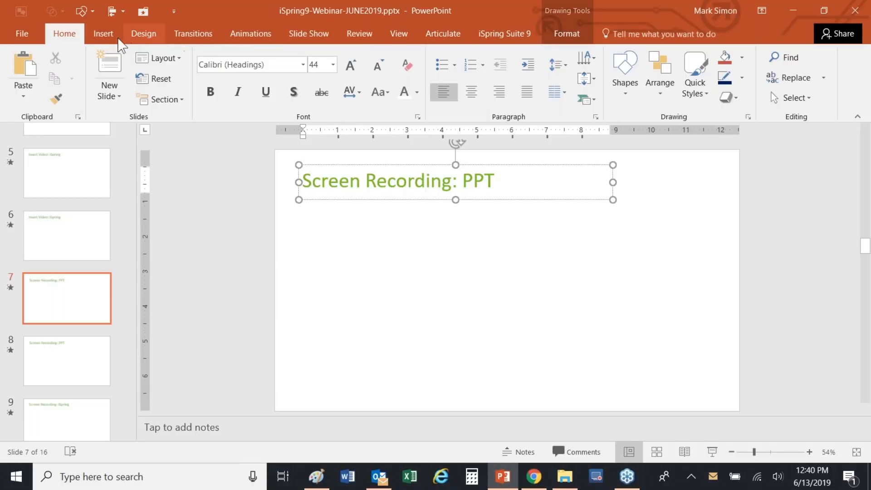
Start a PowerPoint screen recording with the capture area framed around the Paint window, with audio and pointer recording on.
click(105, 34)
click(765, 84)
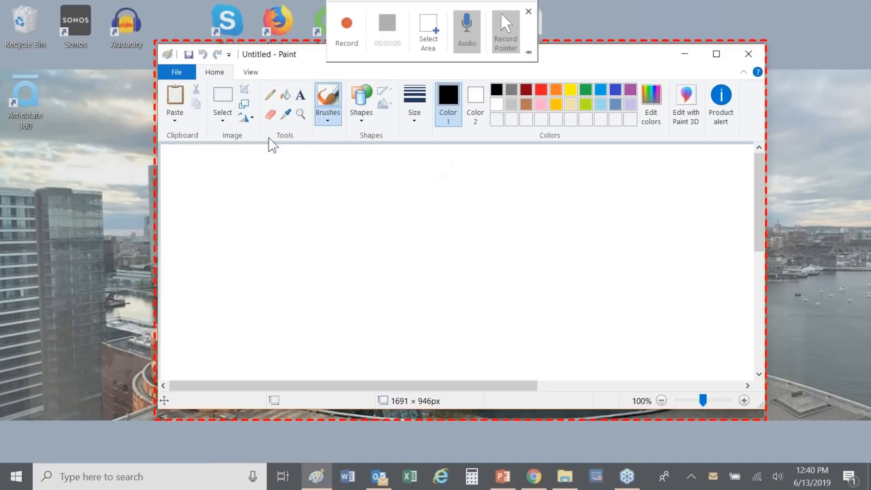
click(419, 29)
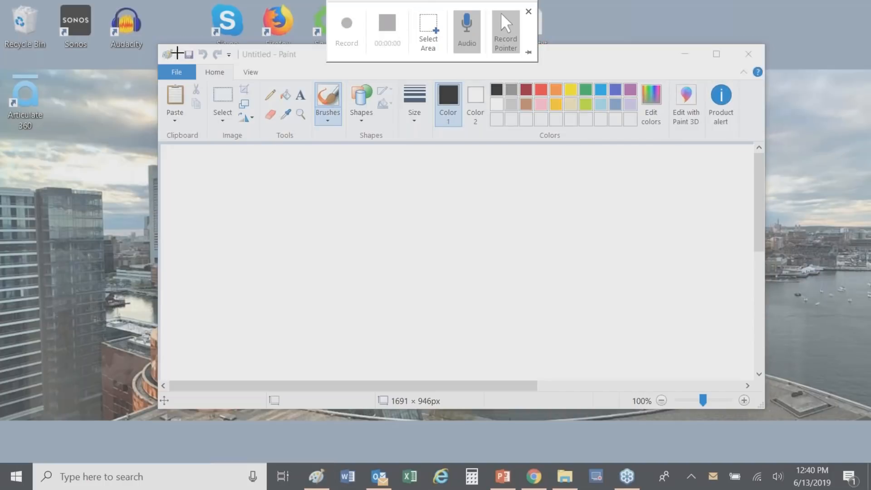
mouse_move(156, 43)
mouse_down()
mouse_move(195, 81)
mouse_move(698, 303)
mouse_move(755, 379)
mouse_move(763, 412)
mouse_up()
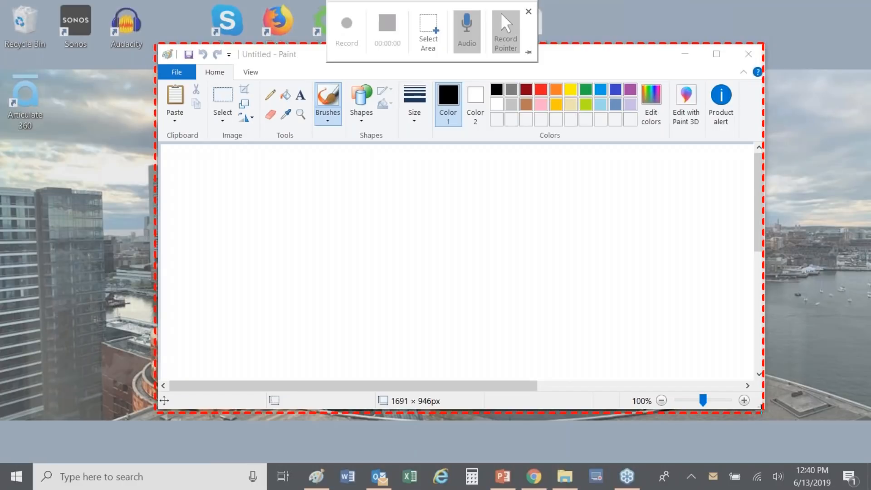
click(347, 33)
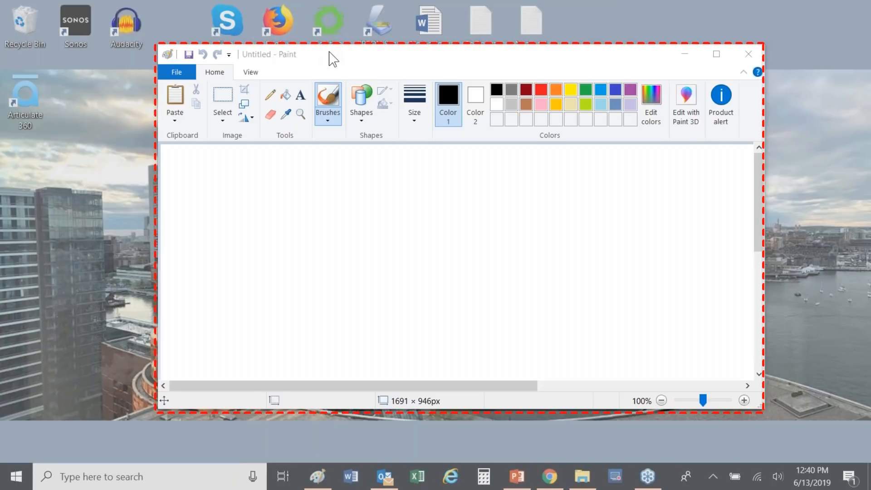
Pin the recording controls on screen, and unpin them again so they hide during the capture.
mouse_move(462, 5)
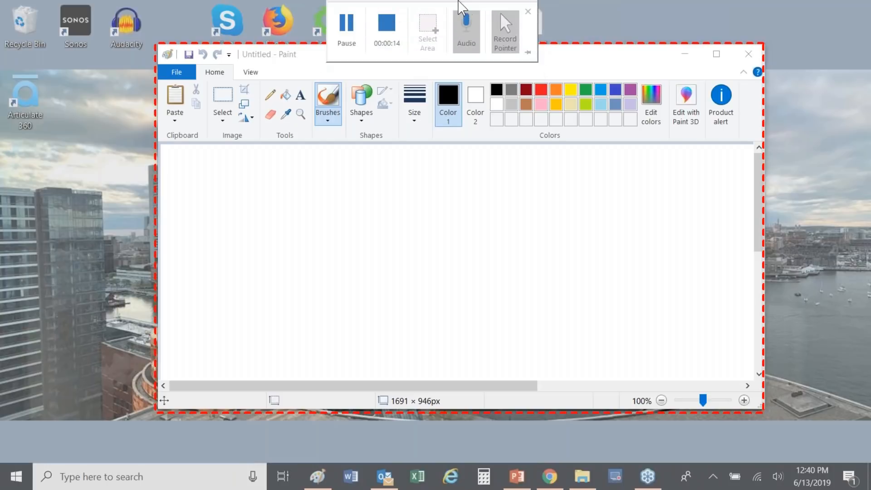
click(528, 52)
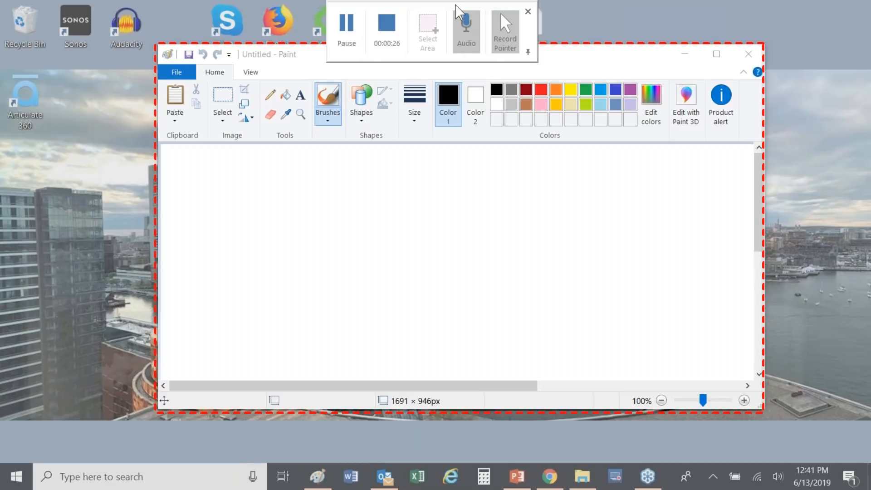
click(527, 52)
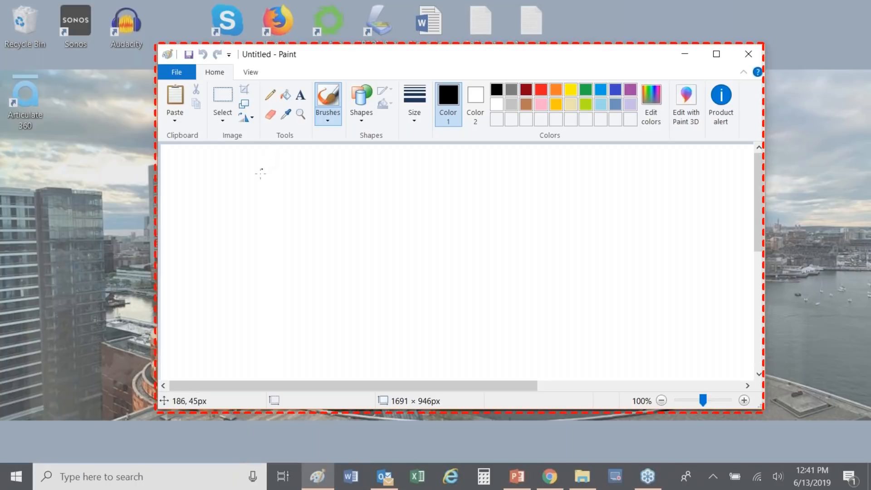
Paste the Font dialog screenshot into Paint and place a brown left-pointing arrow, about 135 × 73 px, beside its Underline color setting.
key(ctrl+v)
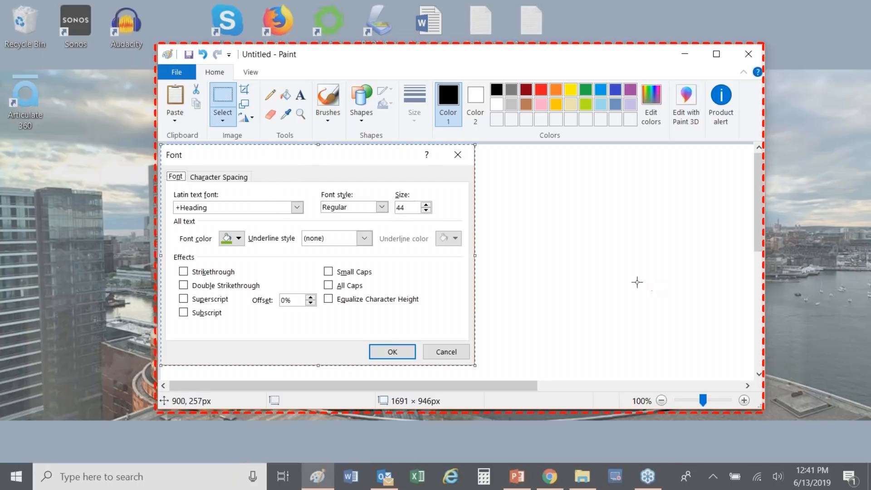
click(362, 117)
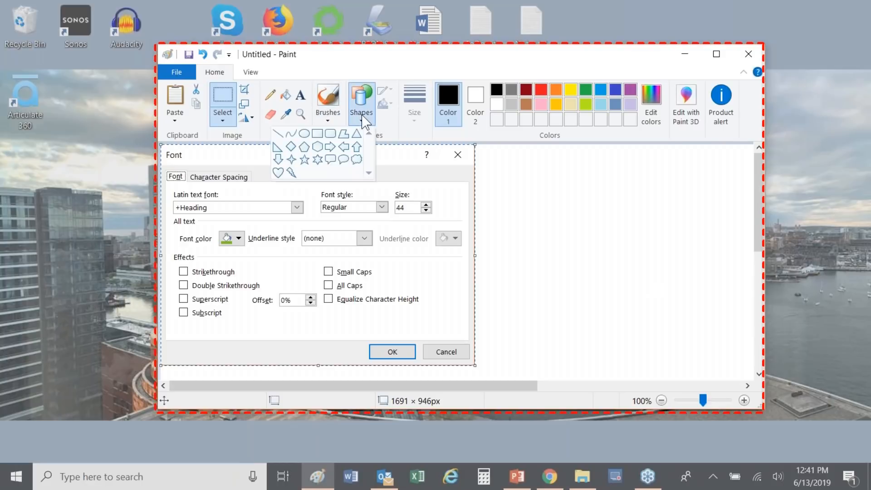
click(344, 146)
drag(480, 259, 562, 299)
drag(529, 266, 529, 230)
click(526, 104)
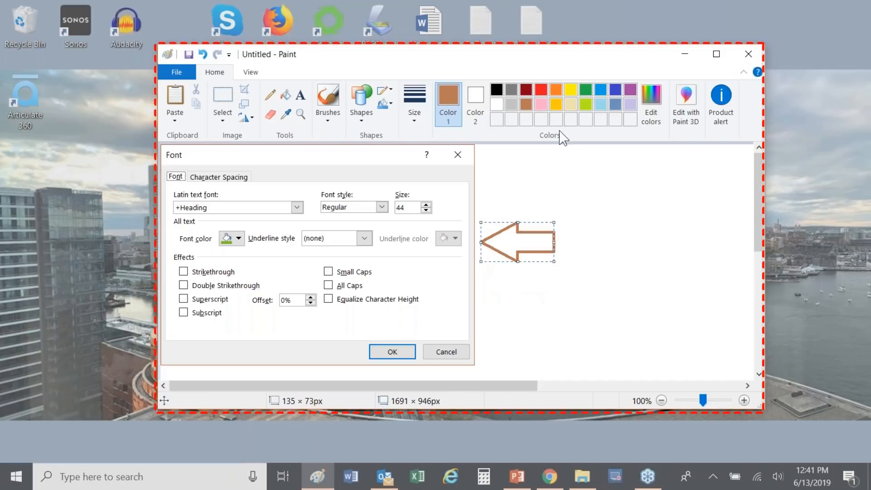
Circle the Offset setting in the pasted dialog with a brown ellipse about 193 × 78 px, and end the recording.
click(362, 119)
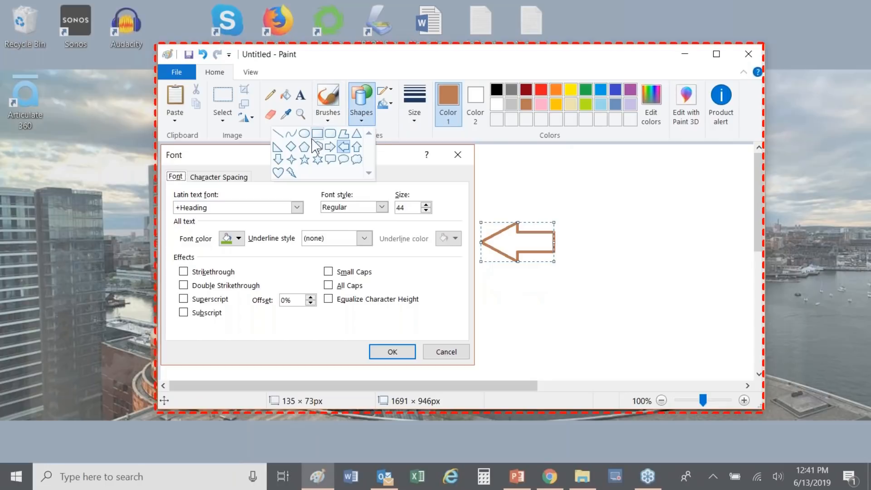
click(307, 135)
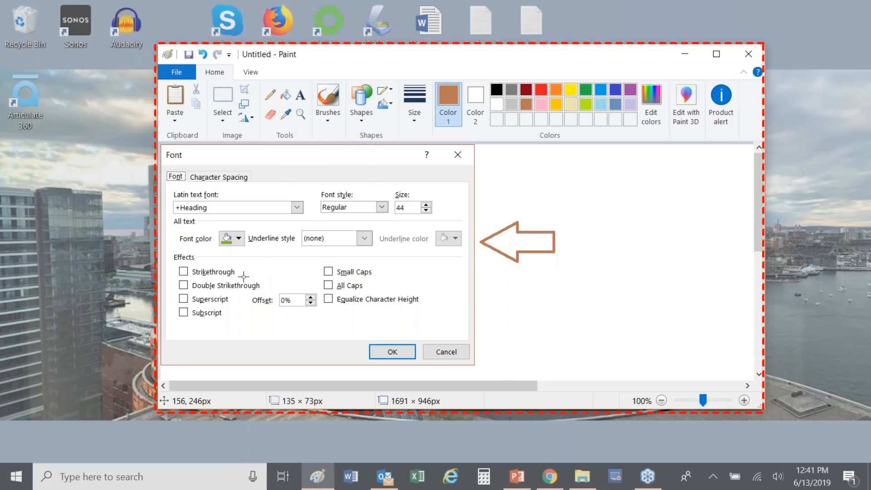
mouse_move(238, 274)
mouse_down()
mouse_move(254, 313)
mouse_move(343, 316)
mouse_up()
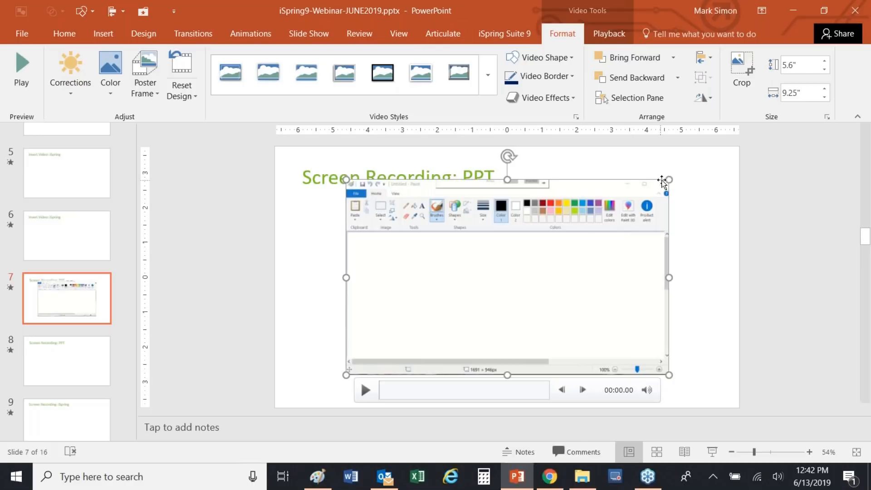
Enlarge the inserted recording to about 7.42" high by 12.26" wide and center it on slide 7.
drag(671, 178, 720, 166)
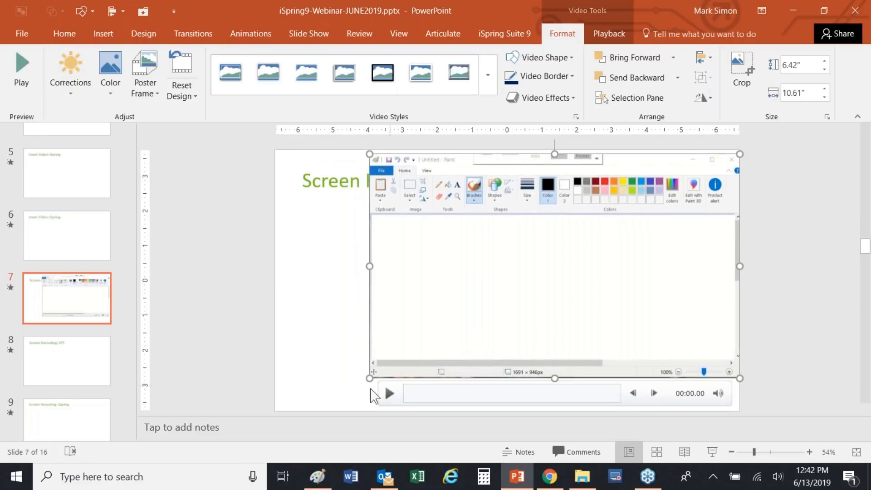
drag(369, 378, 313, 400)
mouse_move(480, 265)
mouse_down()
mouse_move(455, 264)
mouse_move(466, 262)
mouse_up()
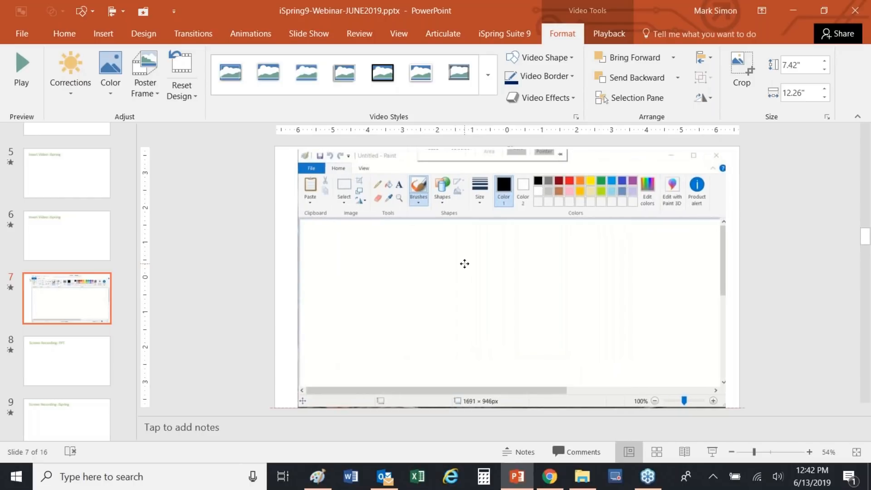
Set the inserted screen recording to start automatically.
click(610, 34)
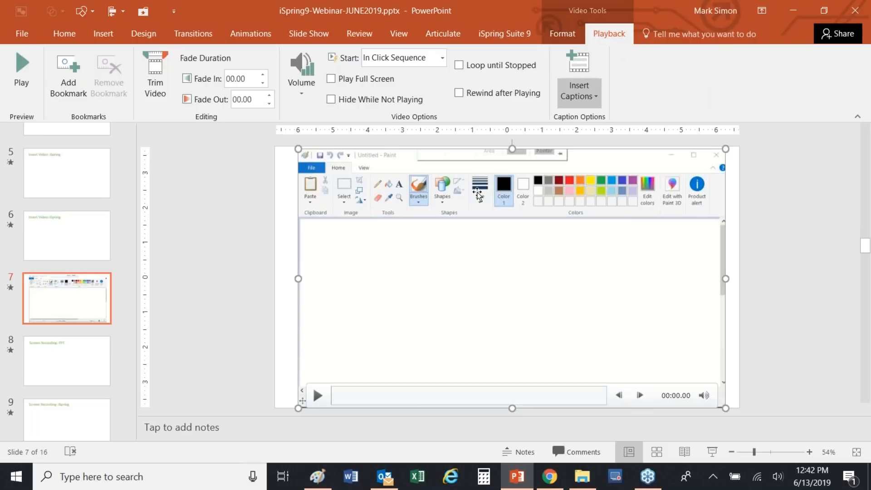
click(443, 58)
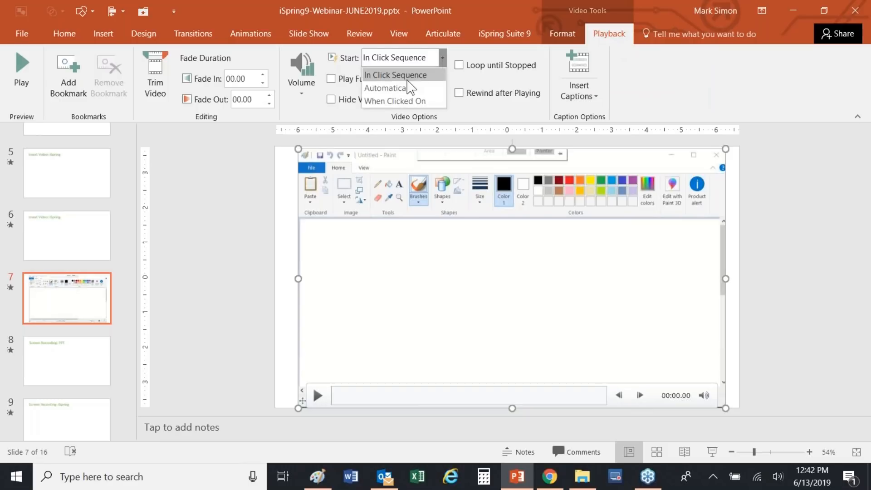
click(404, 83)
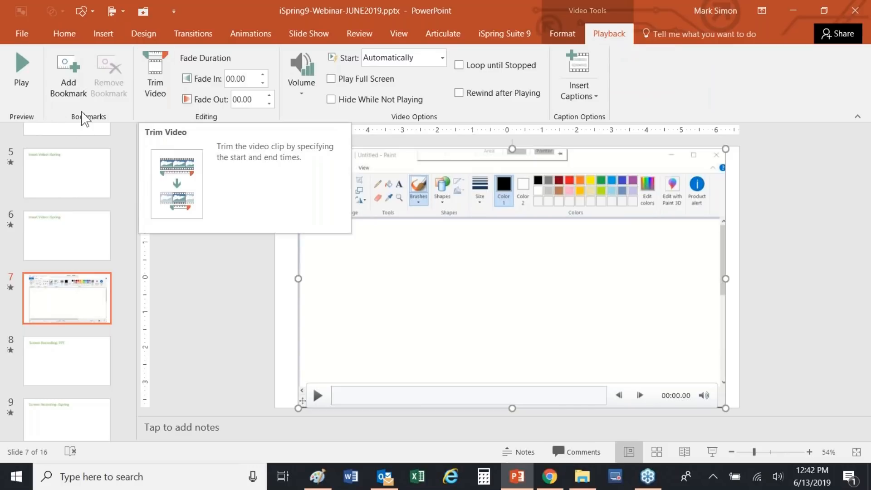
Preview the screen recording at several points along its timeline, up to about 01:12.50.
click(384, 395)
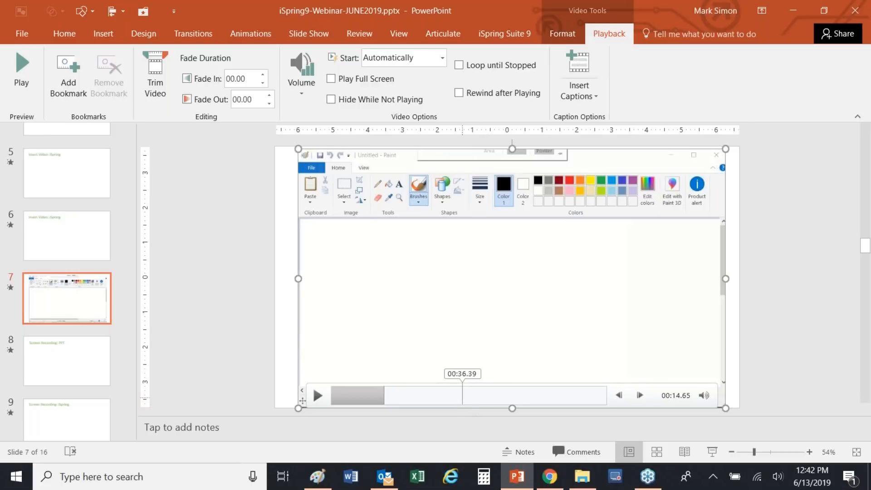
click(463, 395)
click(509, 395)
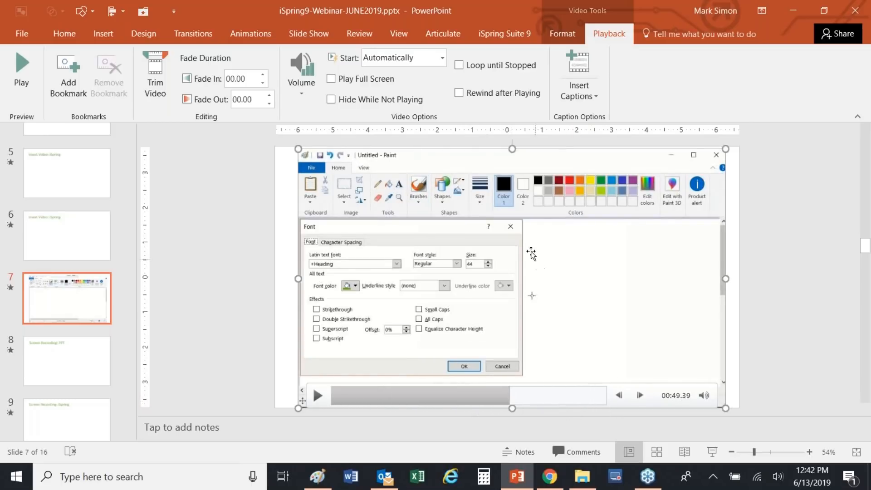
click(543, 398)
click(570, 399)
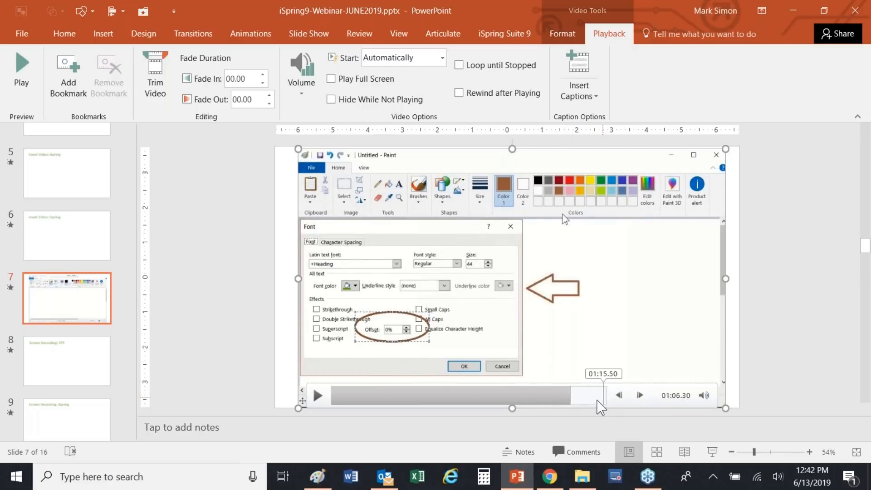
click(593, 398)
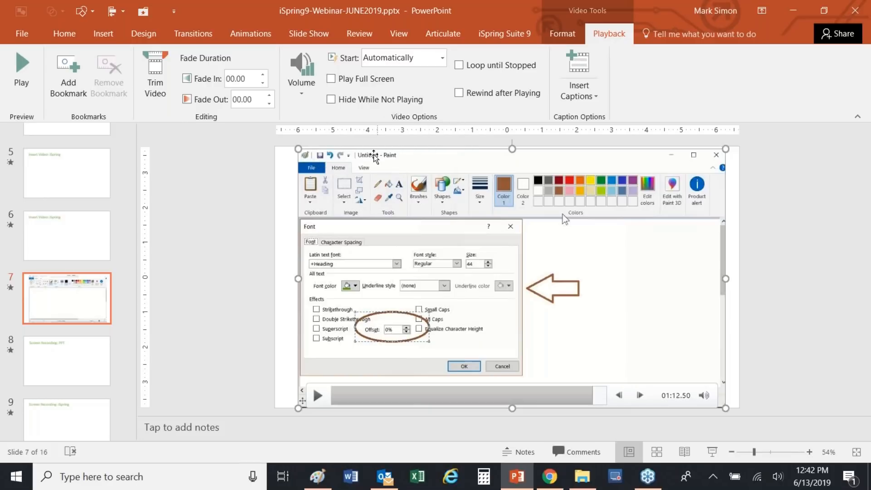
Mute the screen recording's volume and record a separate audio clip of about 11 seconds onto slide 7.
click(310, 91)
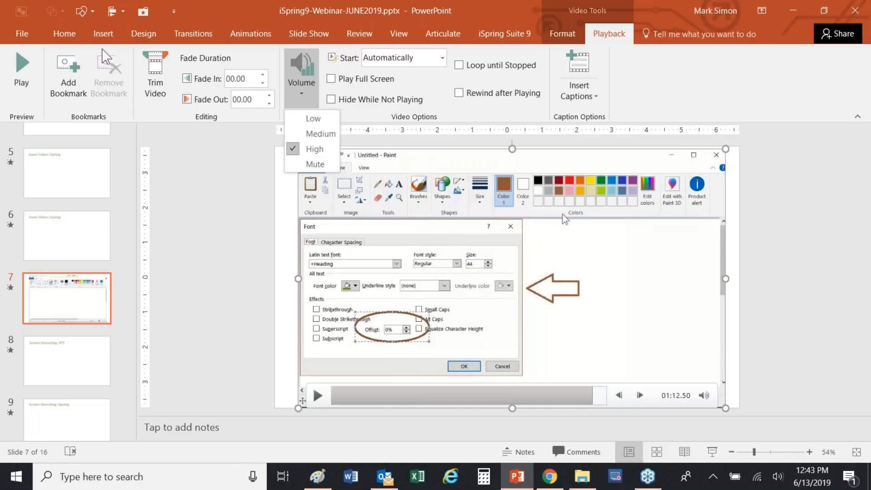
click(316, 165)
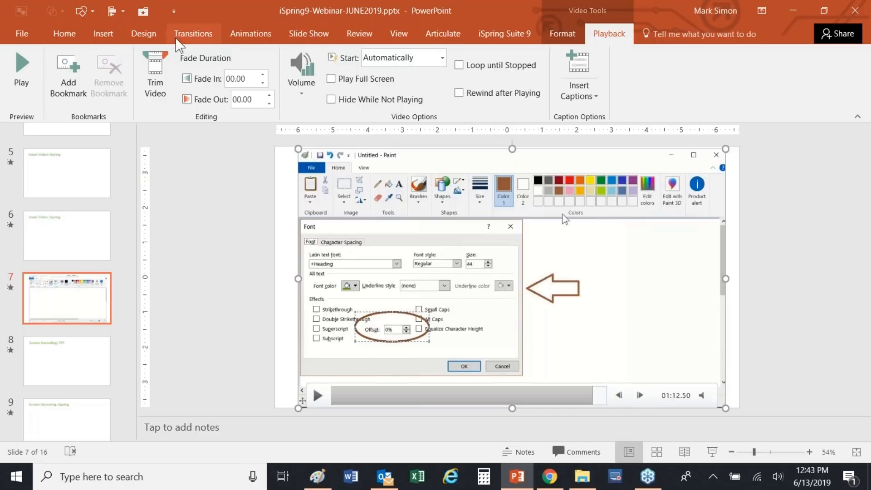
click(104, 34)
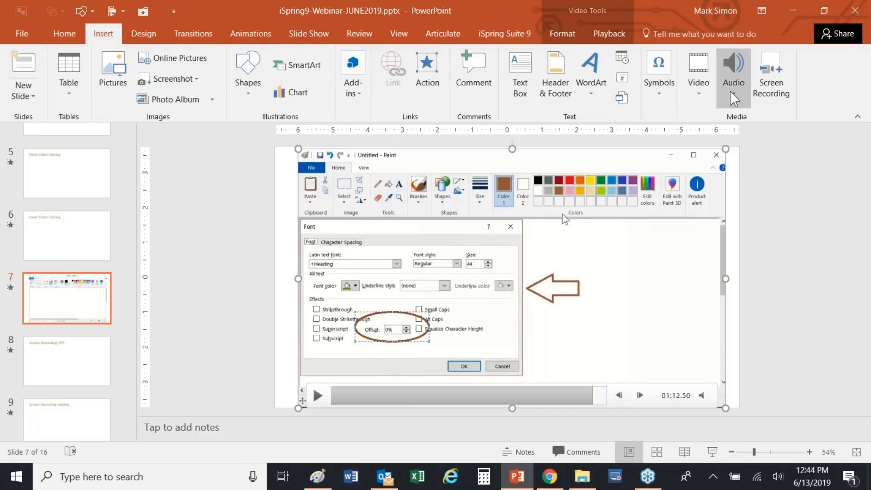
click(734, 73)
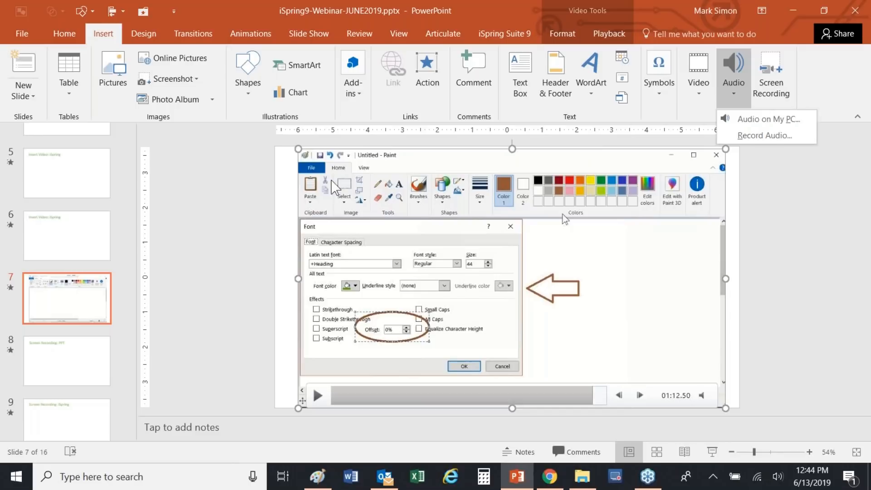
click(754, 135)
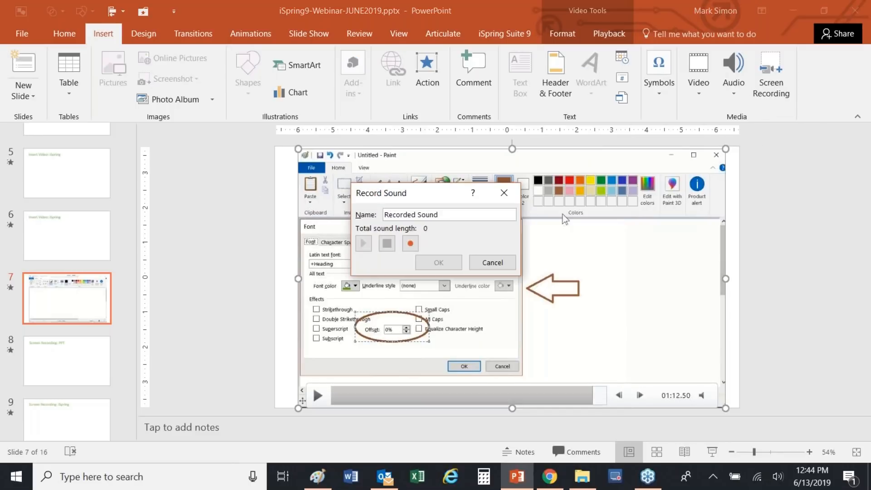
click(410, 243)
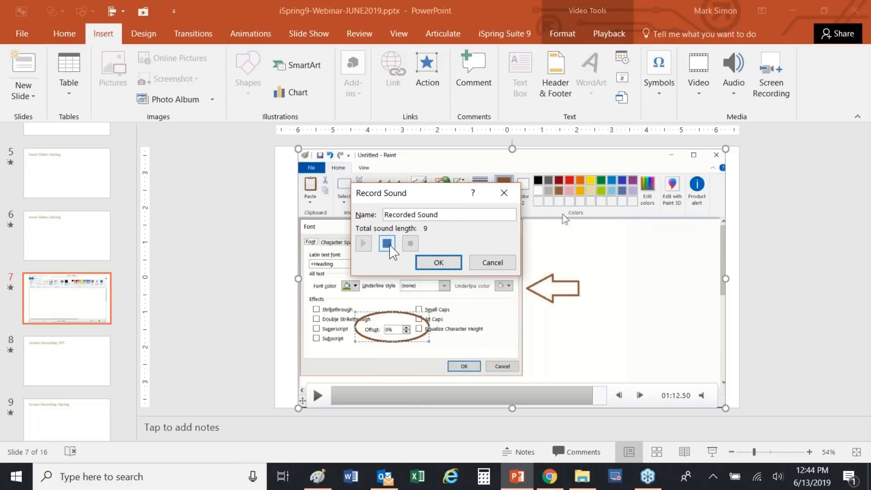
click(387, 244)
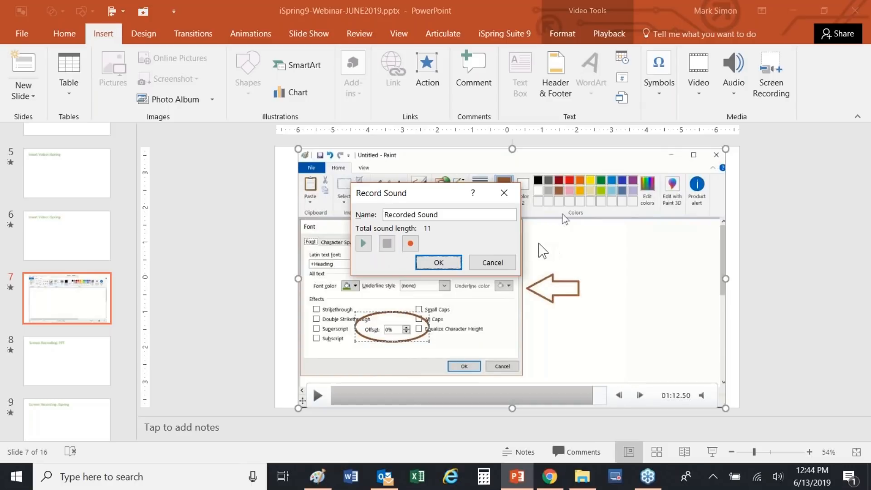
click(438, 263)
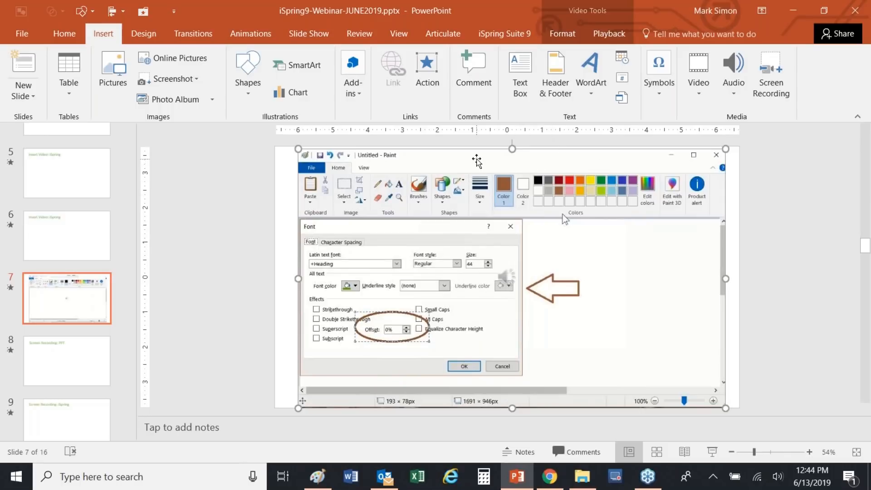
Move the video partly off the slide's right side and place the audio icon just below the slide title.
drag(480, 169, 722, 195)
drag(805, 242, 805, 243)
click(388, 273)
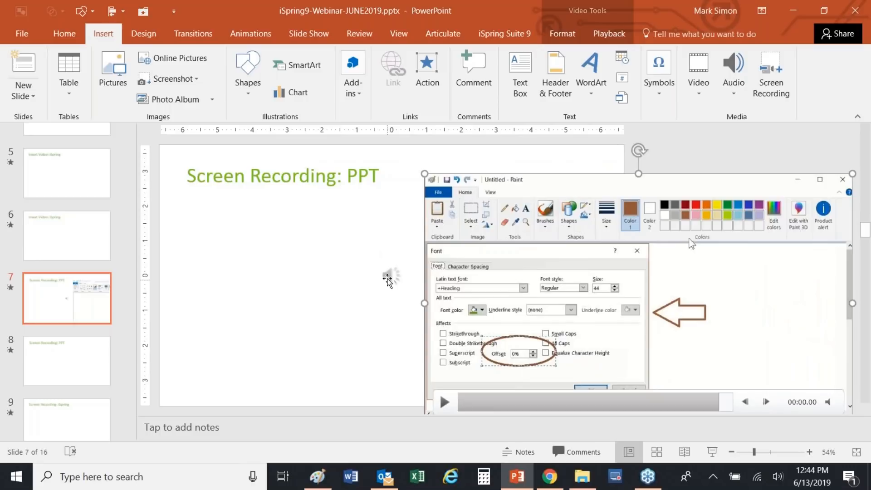
drag(378, 267, 170, 193)
Move the video back onto the slide against its right edge, and place the audio icon just off the slide's left edge.
click(608, 190)
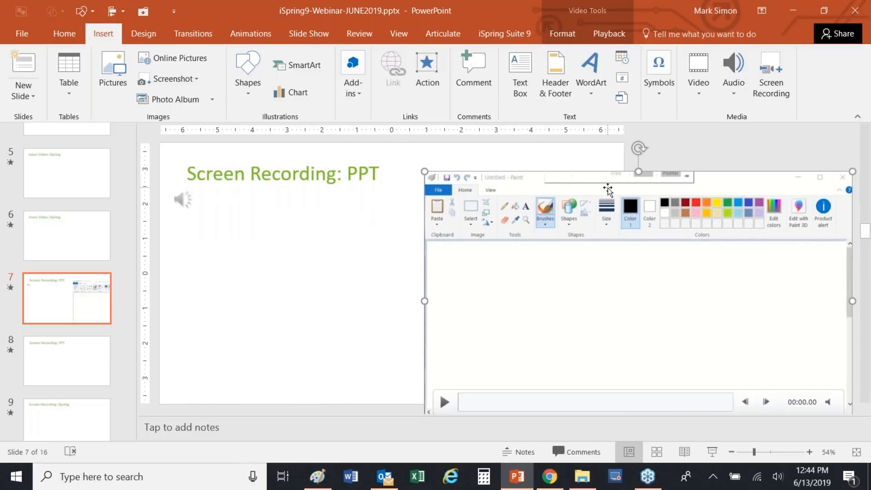
mouse_move(609, 190)
mouse_down()
mouse_move(378, 168)
mouse_move(383, 161)
mouse_up()
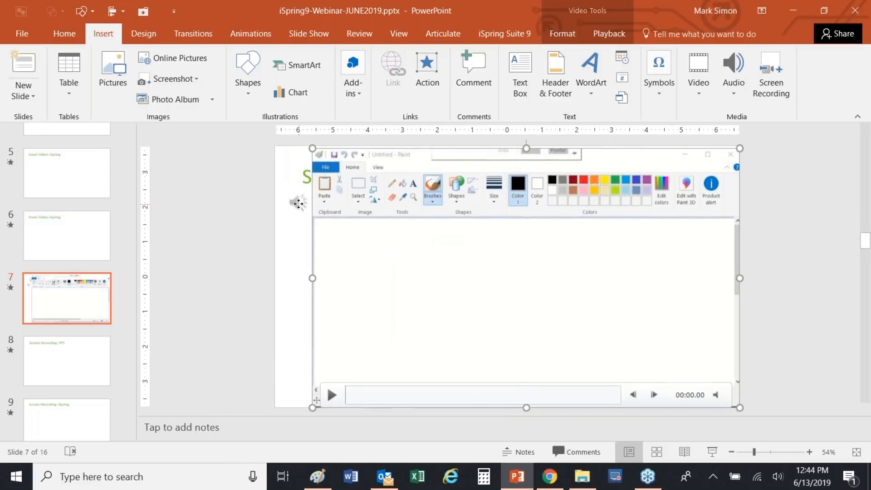
click(298, 204)
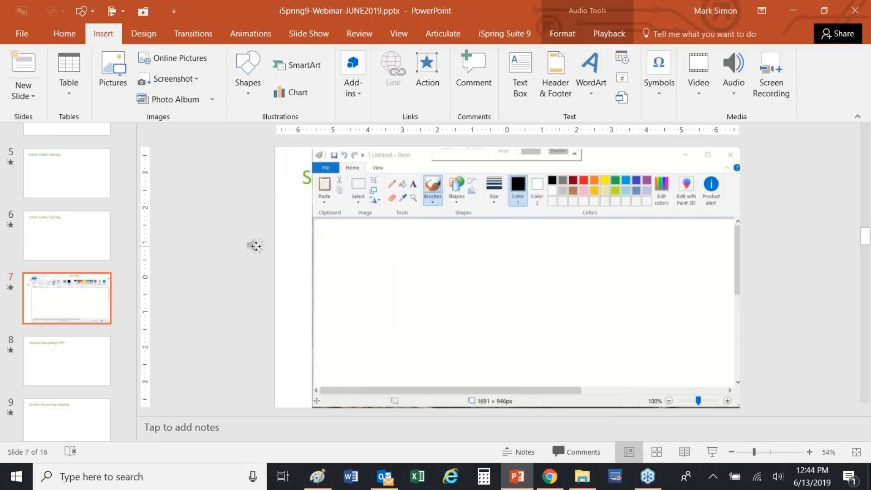
click(256, 246)
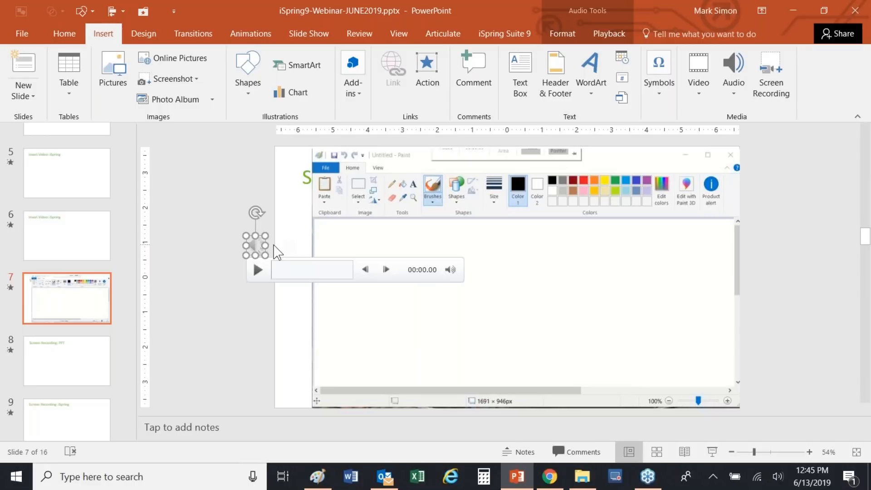
Set the narration audio clip on slide 7 to start automatically.
click(610, 34)
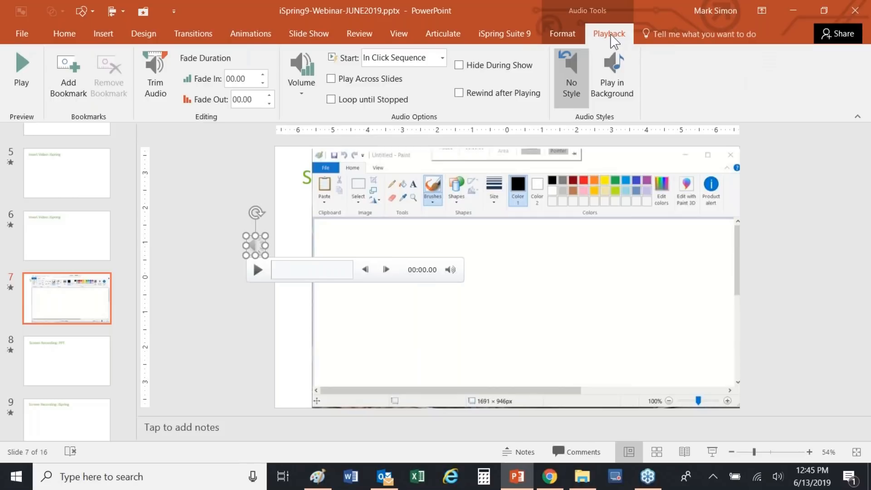
click(442, 58)
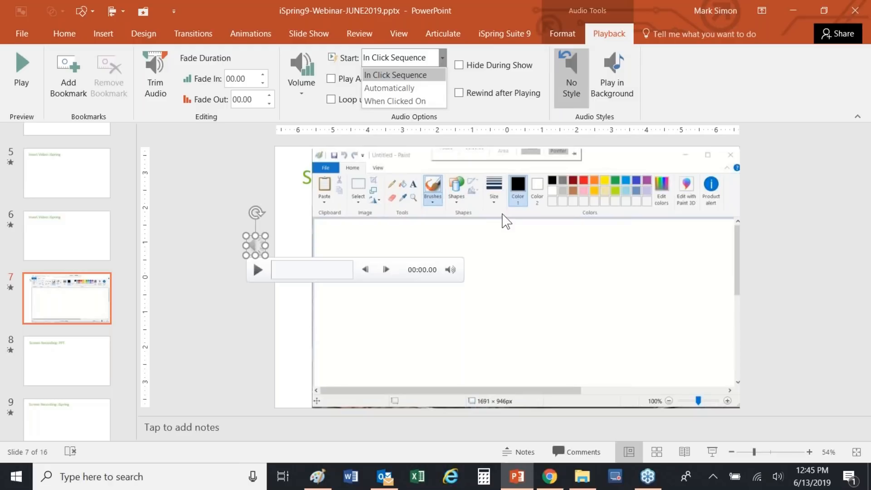
click(377, 89)
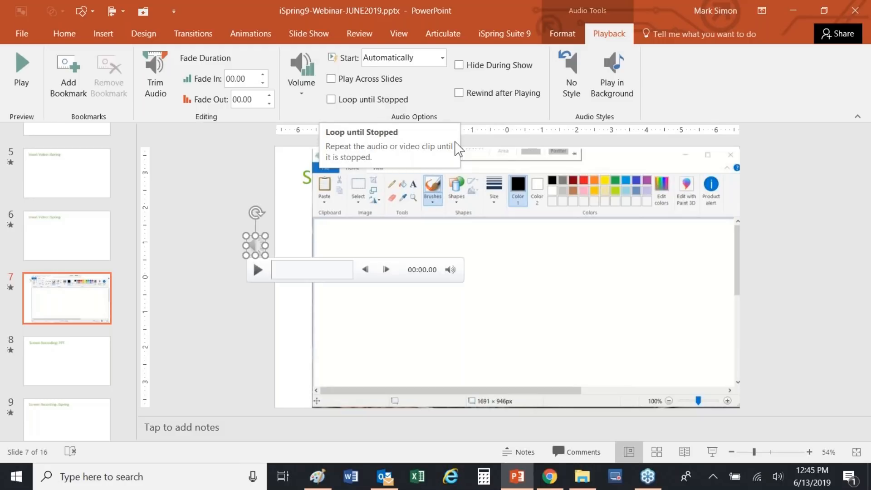
click(499, 230)
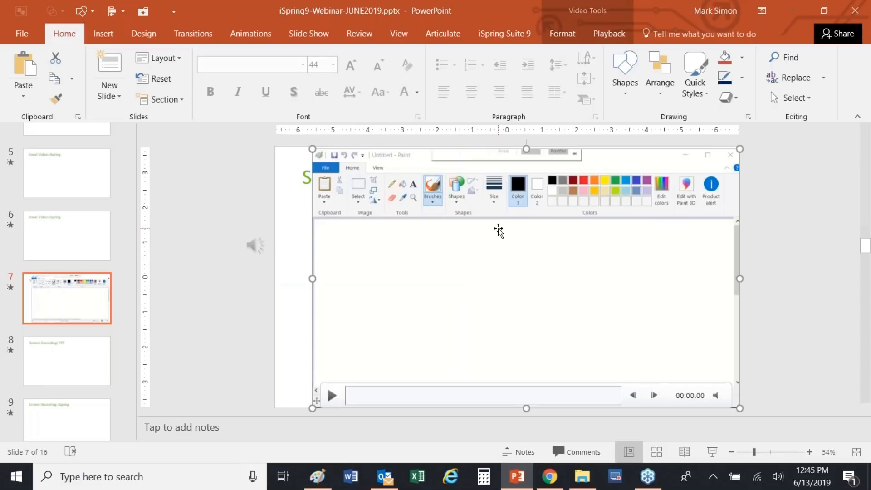
click(255, 244)
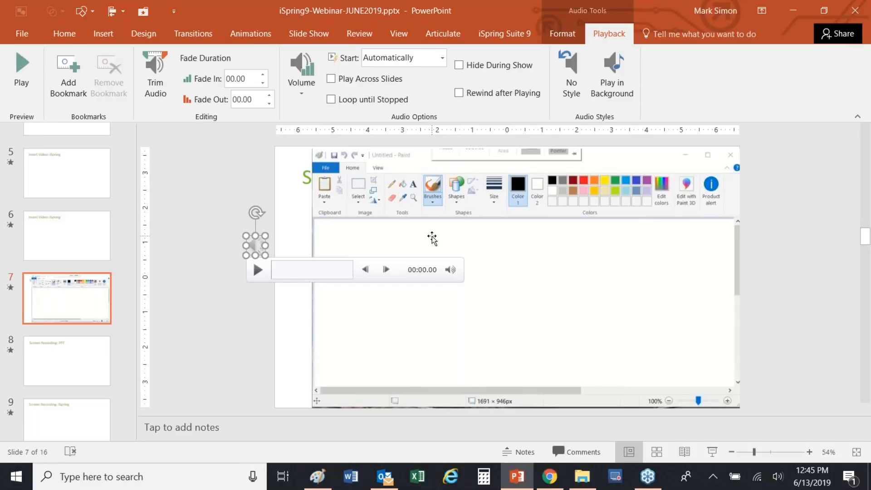
Go to slide 8 and dismiss the iSpring recorder's device settings without changing them.
click(70, 368)
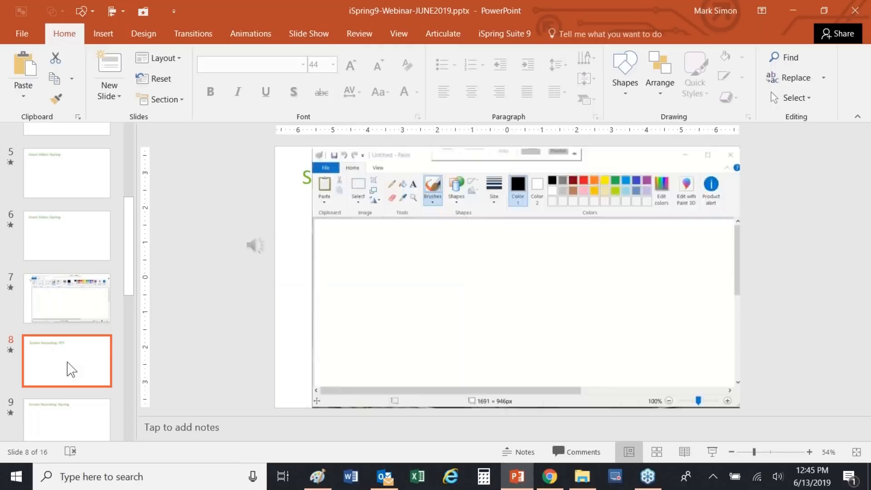
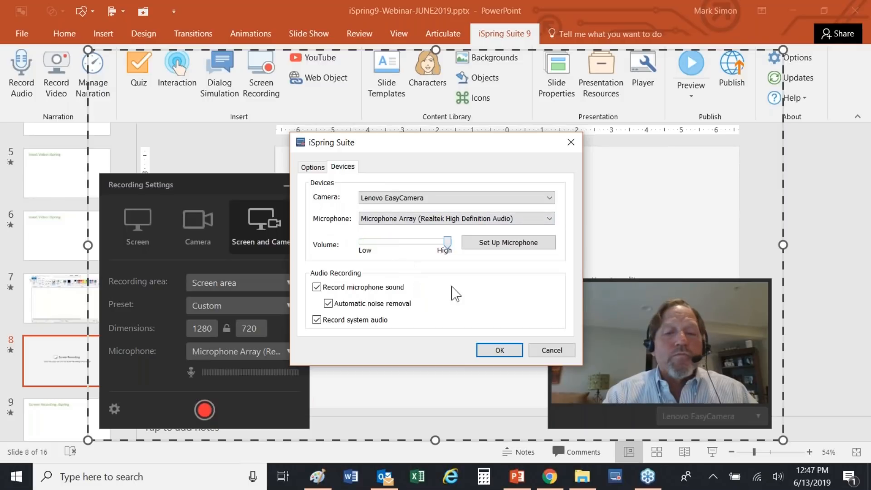
click(570, 353)
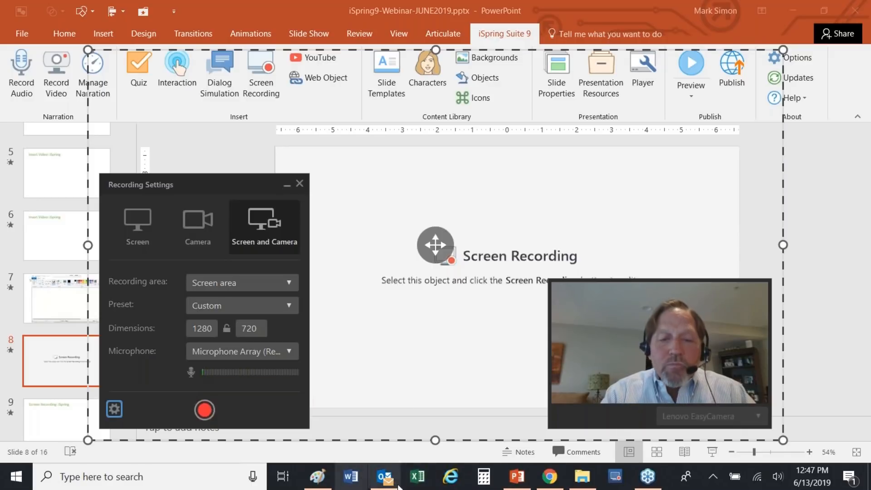
Switch to Paint and discard the untitled drawing without saving, leaving a blank canvas for the recording.
click(421, 476)
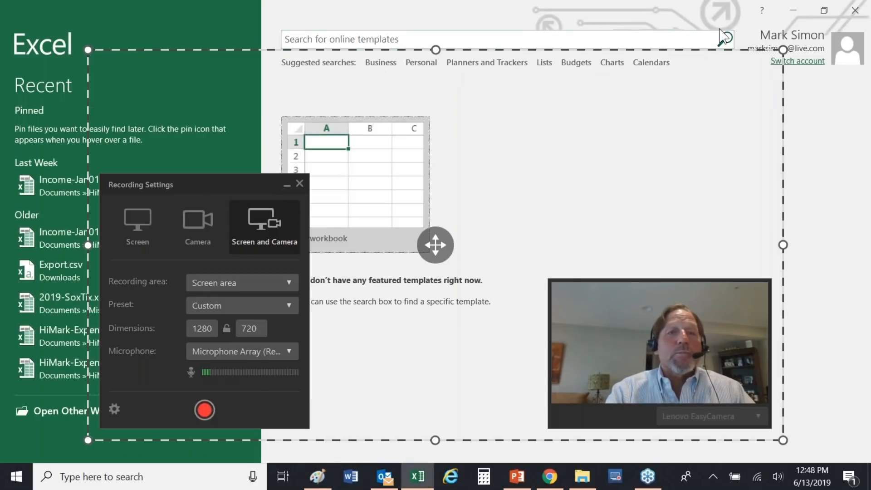
key(Return)
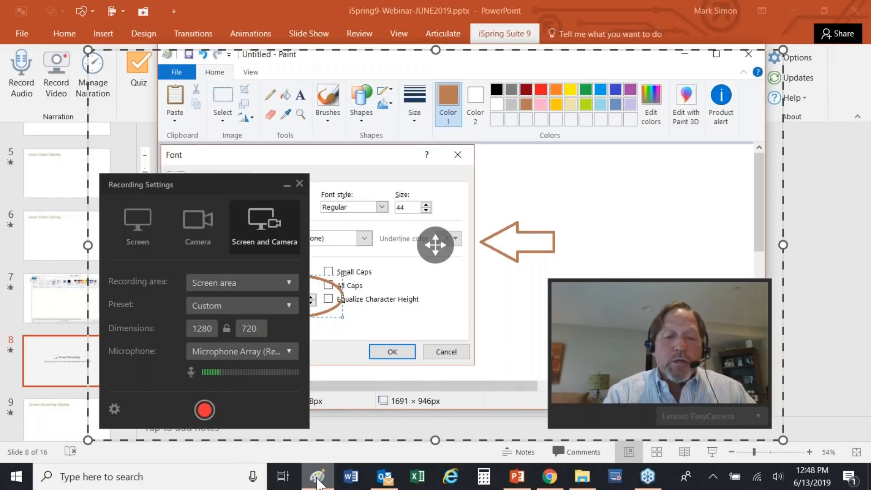
click(331, 467)
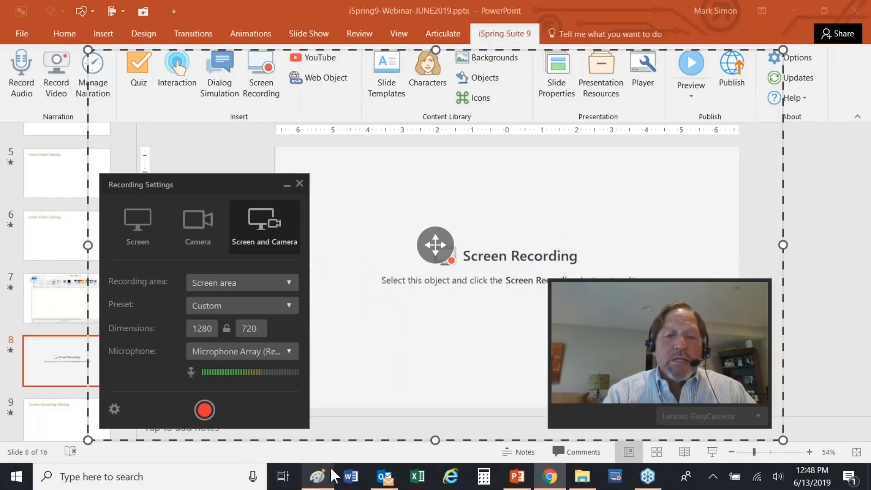
click(317, 475)
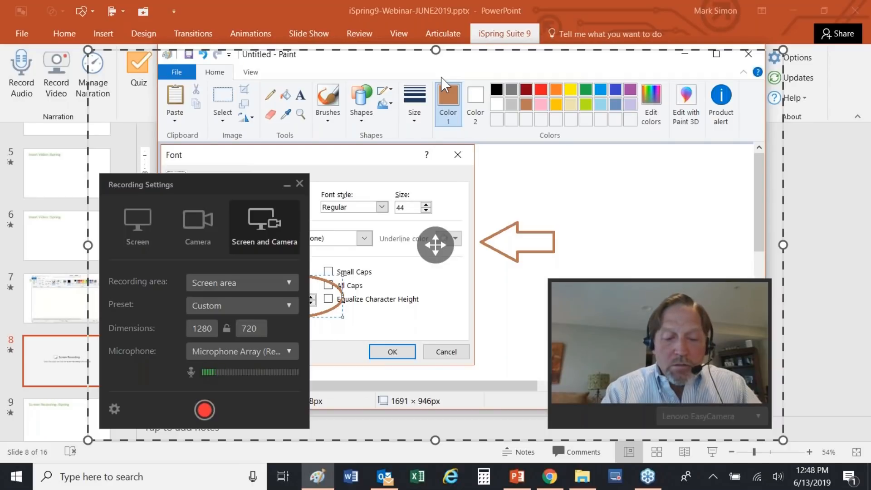
click(749, 54)
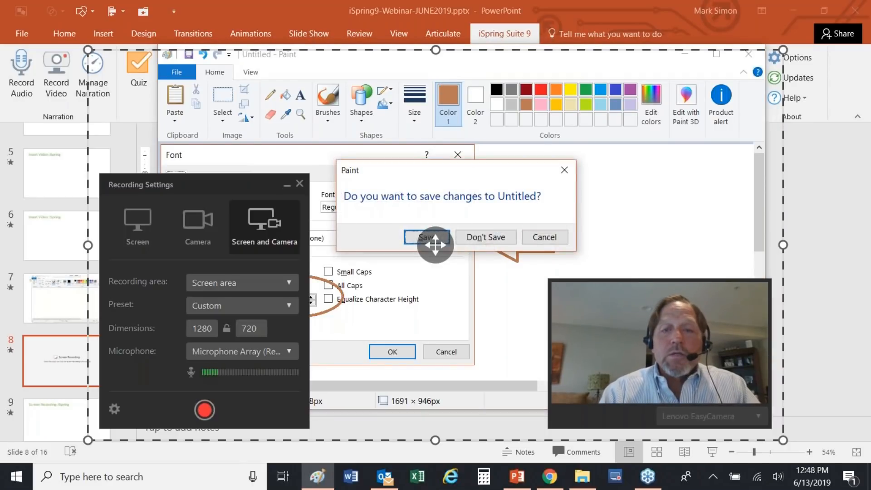
click(499, 237)
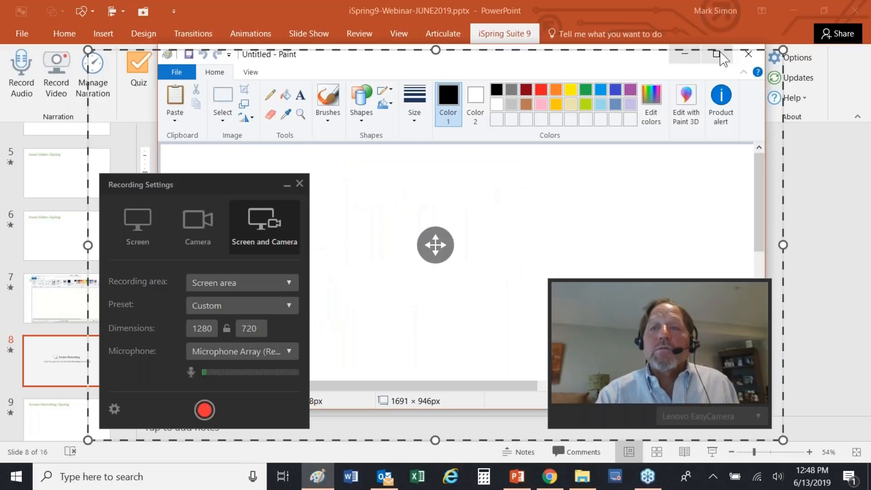
Fit the recording area closely around the Paint window, at about 1128 × 676.
drag(783, 50, 767, 44)
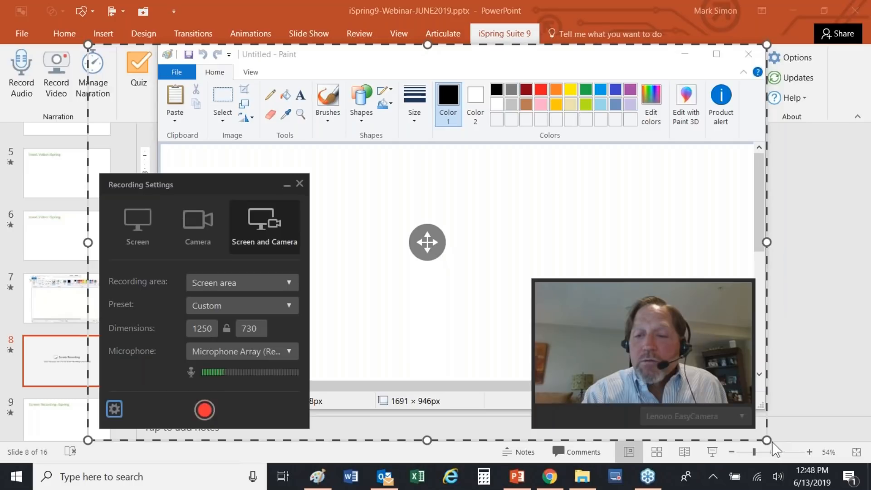
drag(767, 441, 770, 410)
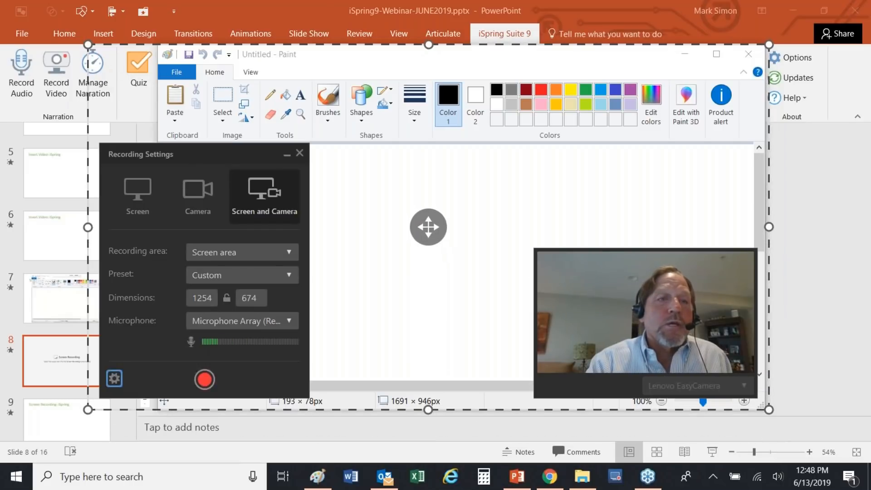
drag(87, 44, 155, 42)
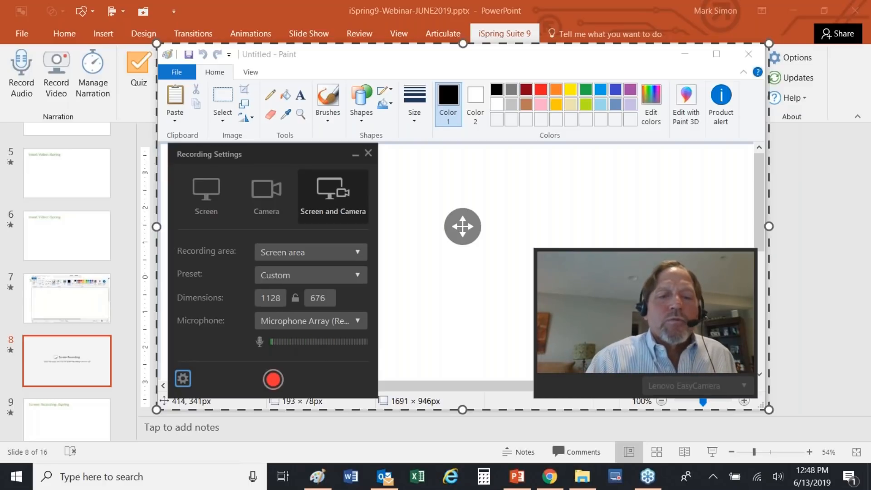
Start the screen and camera recording, pause it after about 10 seconds and resume it.
click(273, 380)
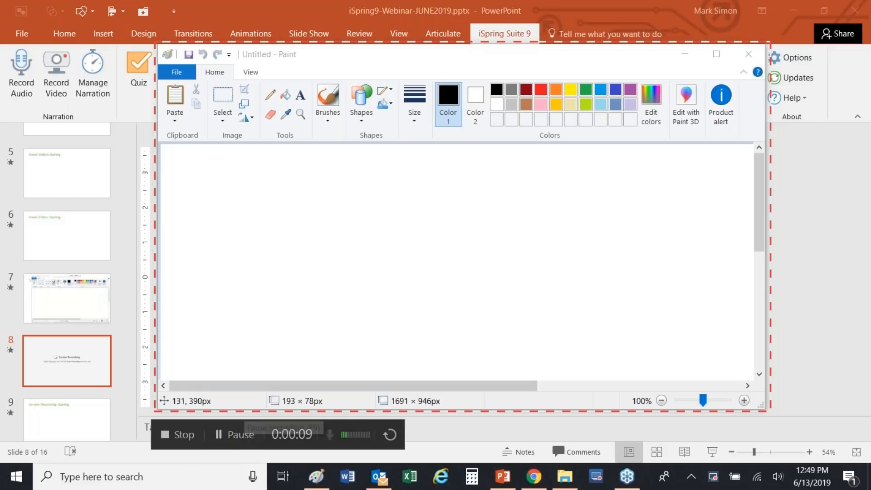
click(228, 437)
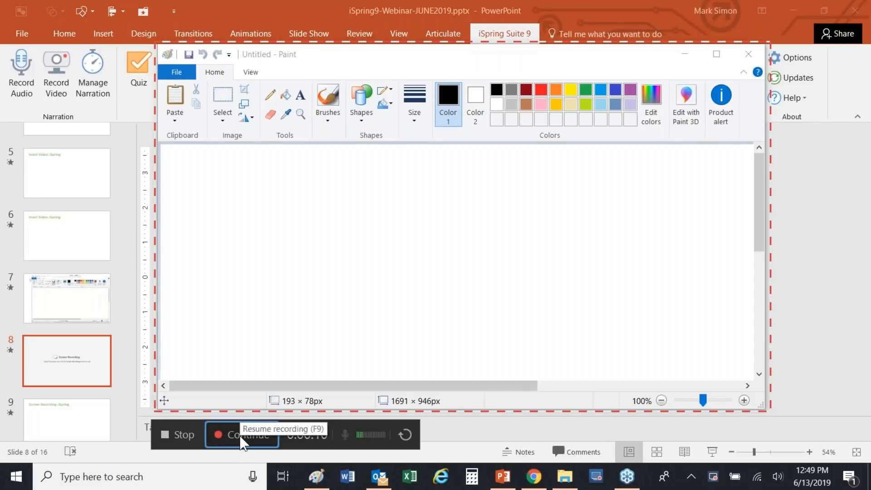
click(240, 436)
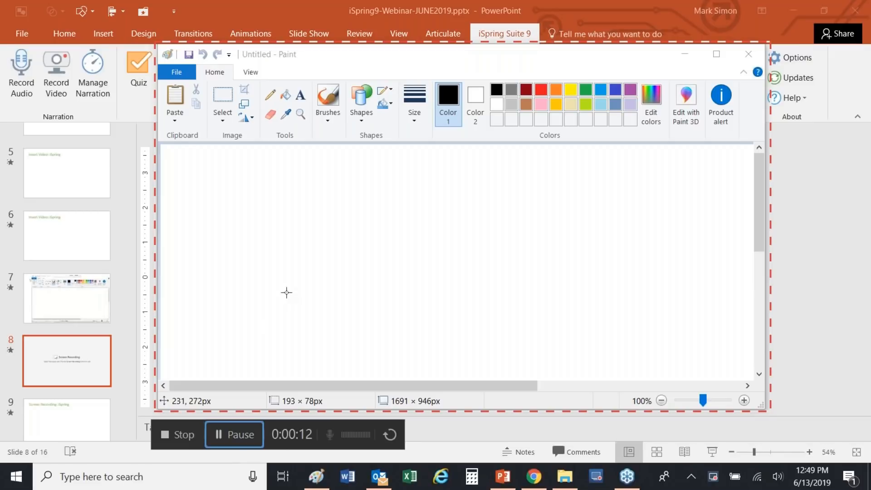
Paste the copied Font dialog image into Paint and draw an orange left arrow about 105 × 92 px beside it.
key(ctrl+v)
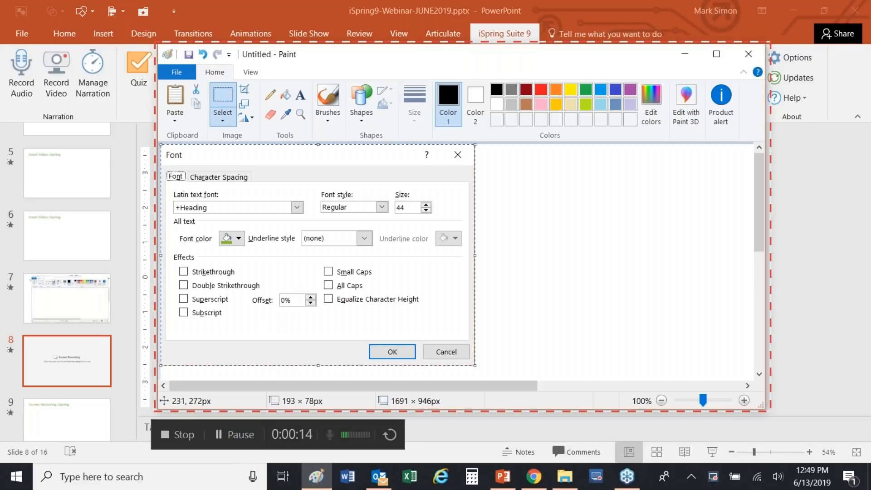
click(362, 116)
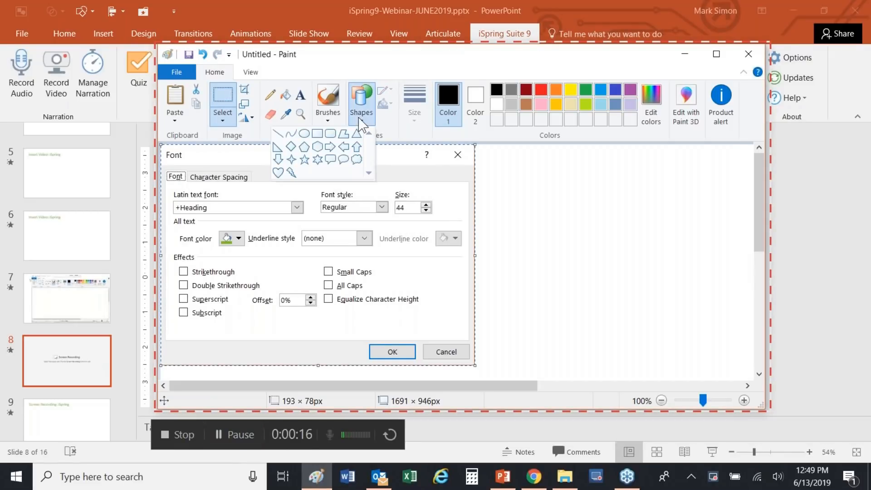
click(343, 147)
mouse_move(496, 213)
mouse_down()
mouse_move(503, 235)
mouse_move(554, 265)
mouse_up()
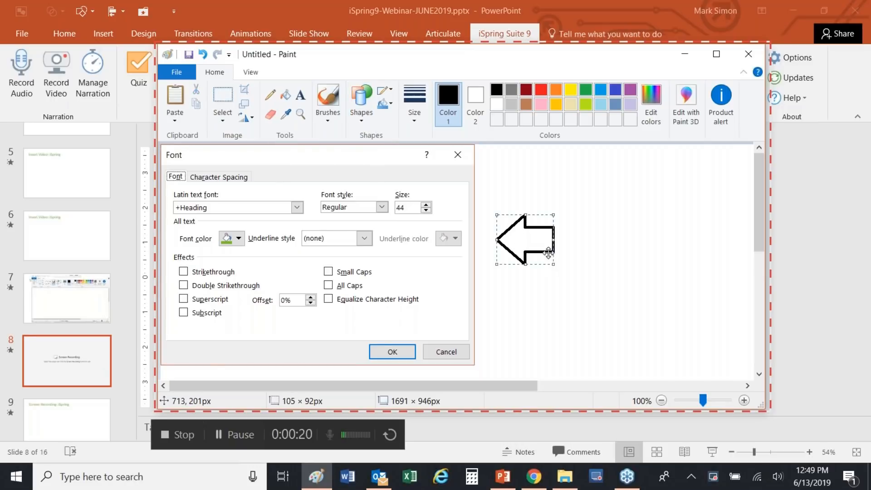
click(555, 90)
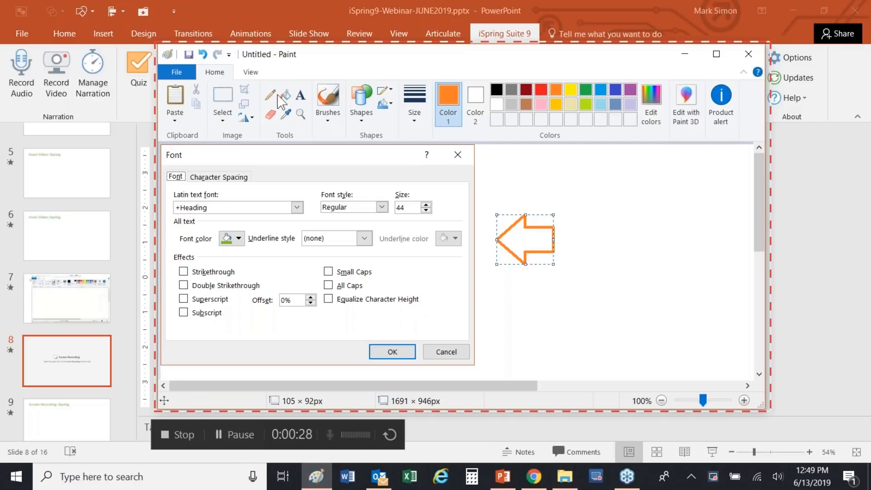
Draw an orange pentagon about 189 × 124 px around the Offset field in the pasted image, and stop the recording.
click(356, 119)
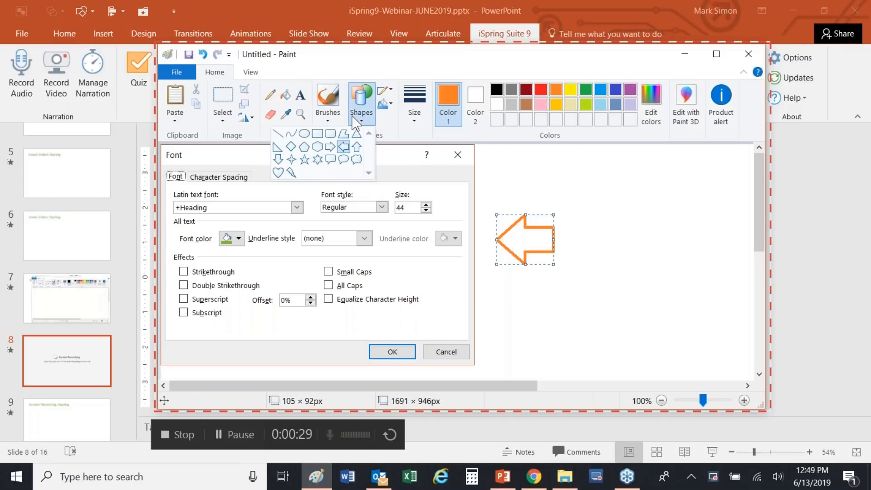
click(317, 147)
drag(313, 254, 415, 320)
drag(382, 259, 305, 270)
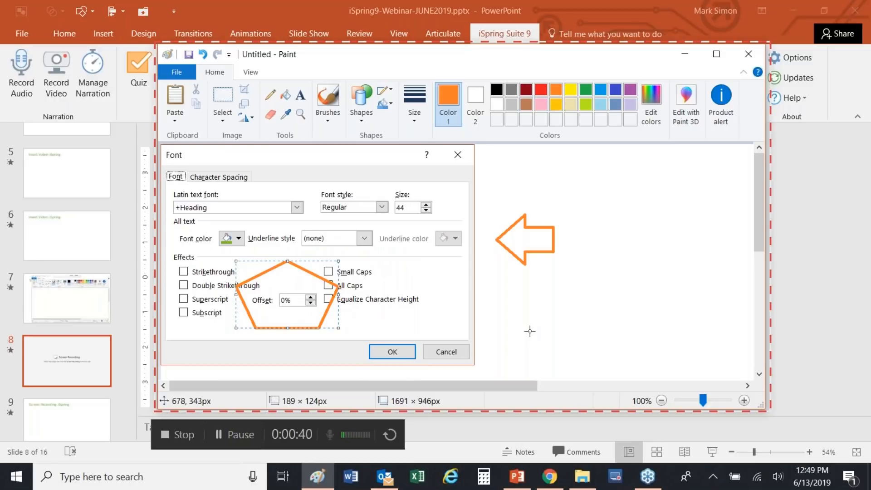
click(172, 433)
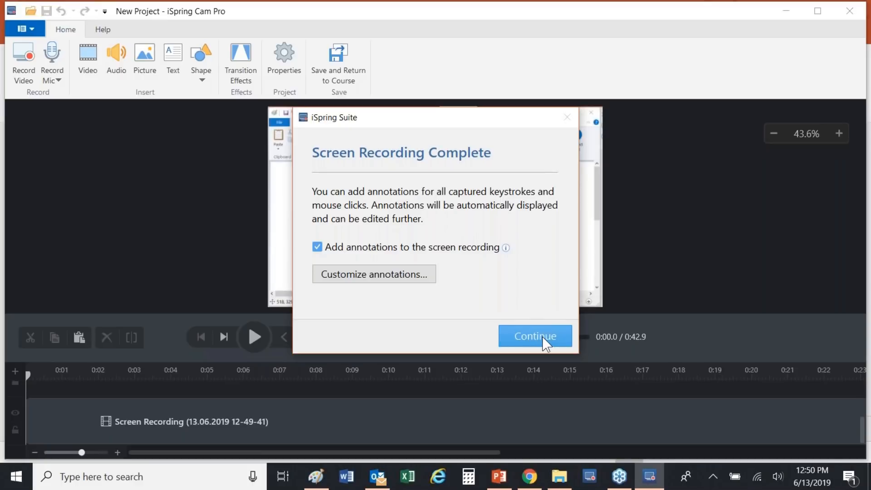
Customize the recording's annotation design with the orange shape background color CB6B17.
click(391, 276)
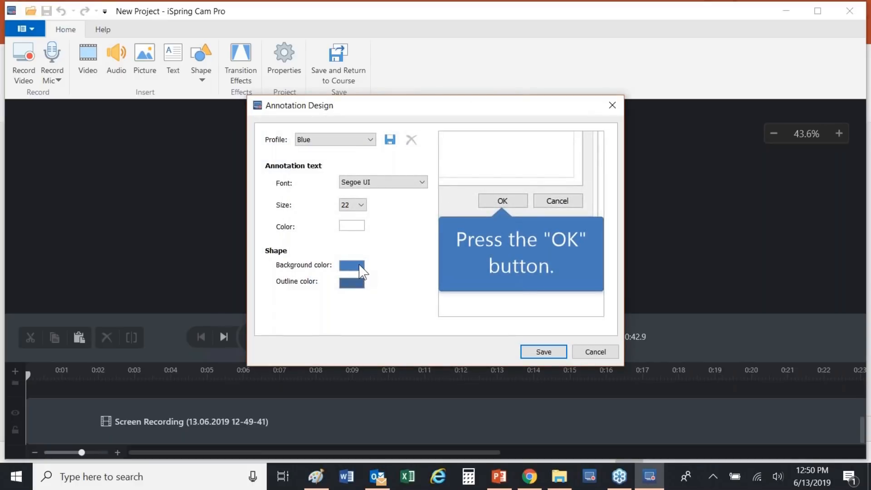
click(359, 267)
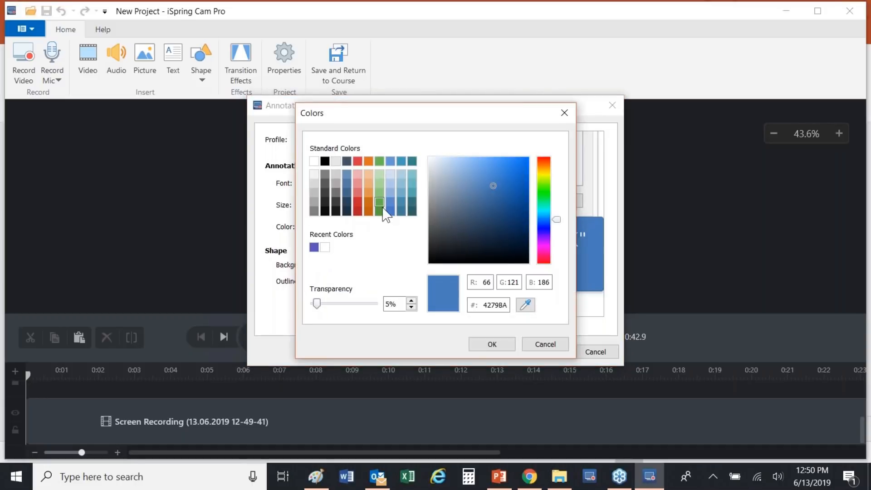
click(369, 203)
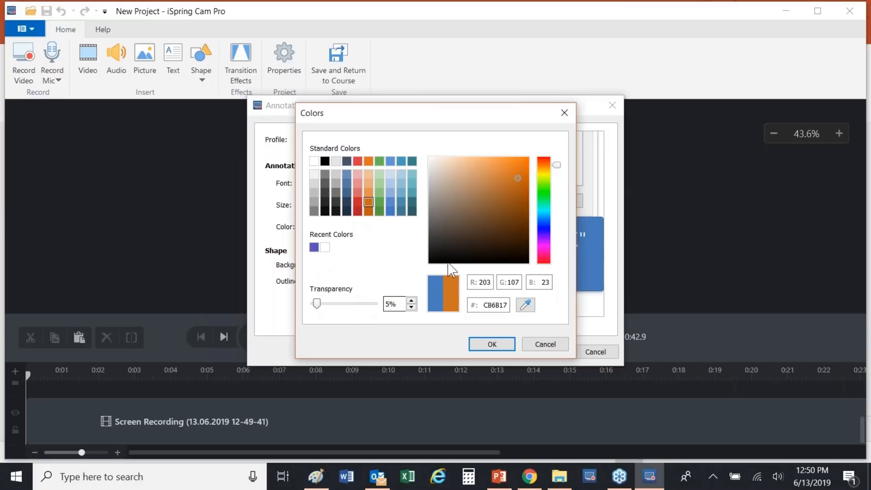
click(498, 350)
Set the annotation outline color to light orange EBAE7A, save the design and add the annotations to the screen recording.
click(356, 283)
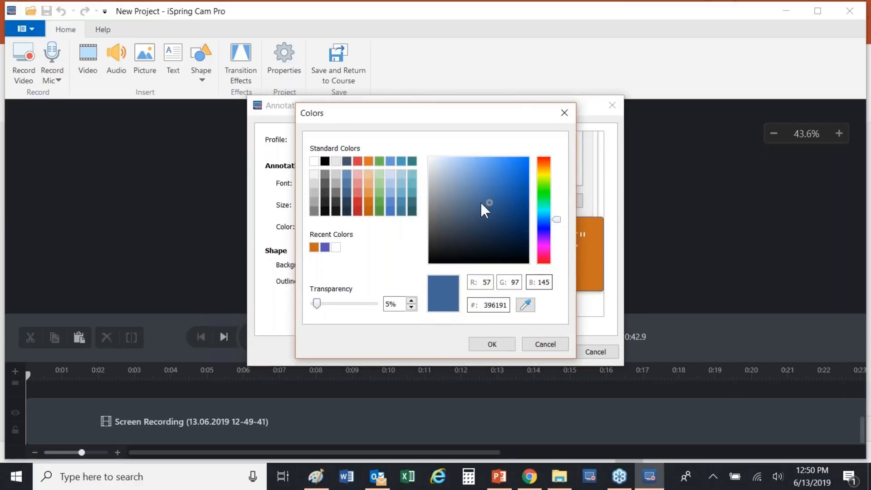
click(368, 183)
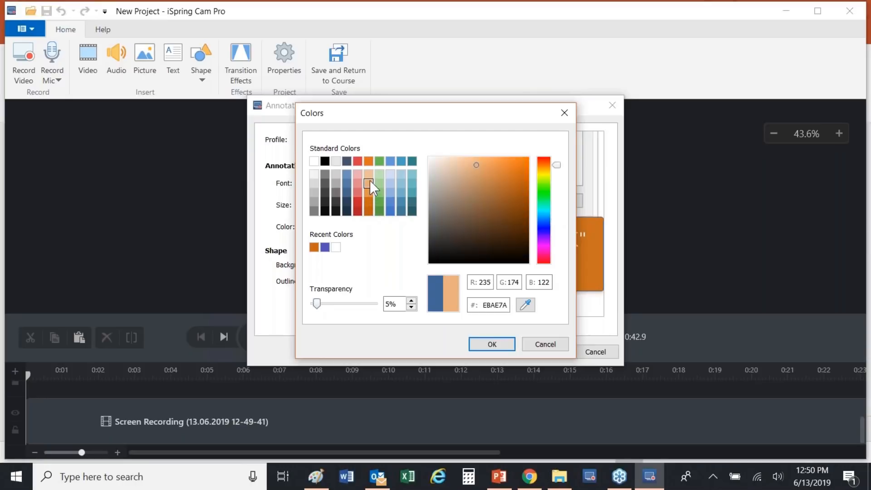
click(494, 347)
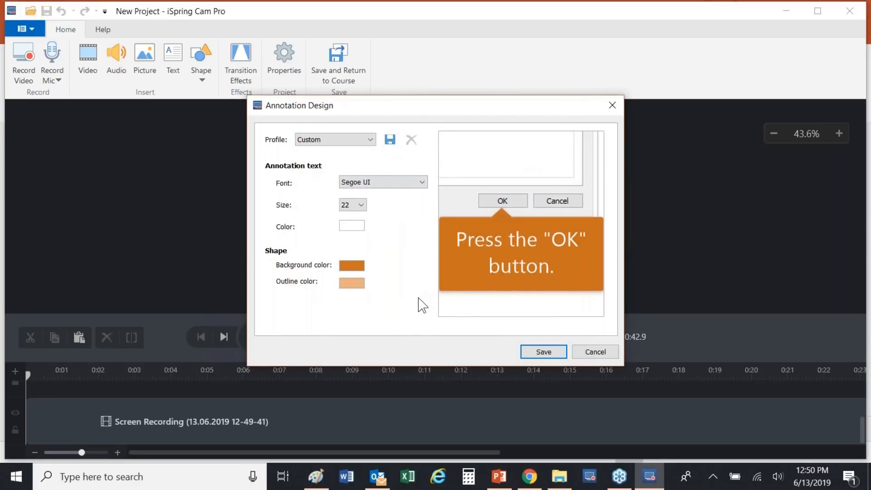
click(544, 352)
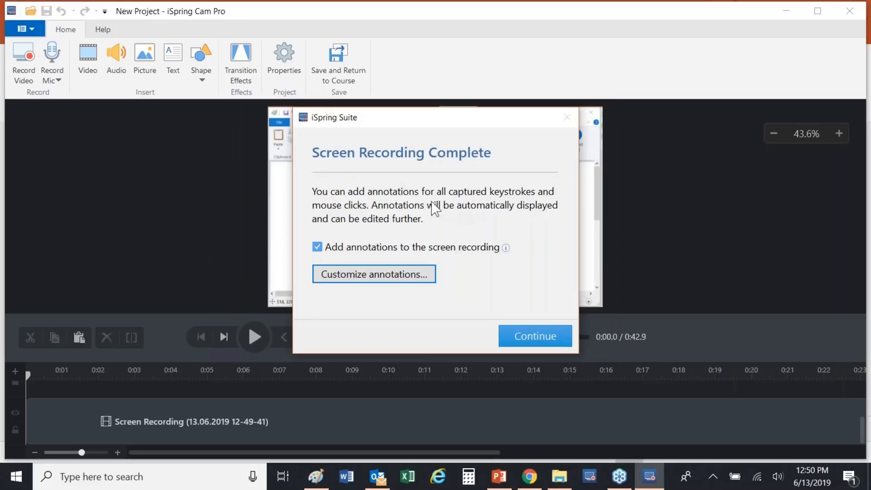
click(543, 341)
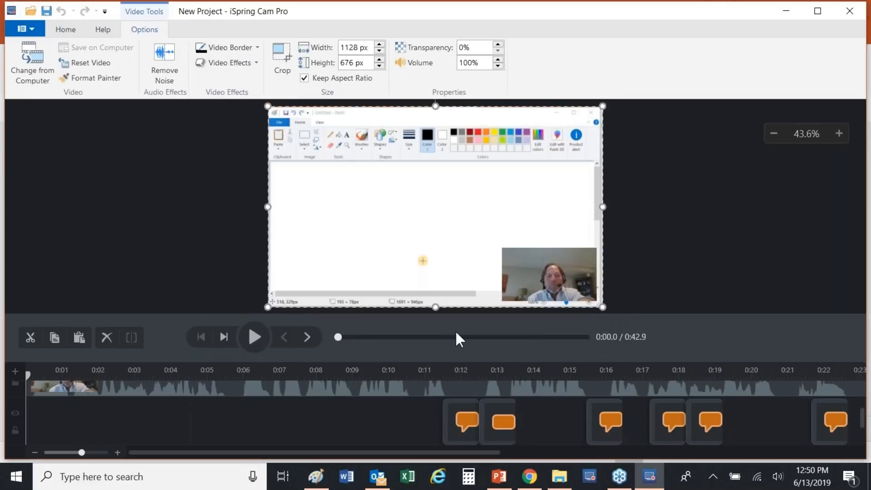
Preview the recording up to about 11.7 seconds and delete the "Click the Pane" annotation.
click(255, 336)
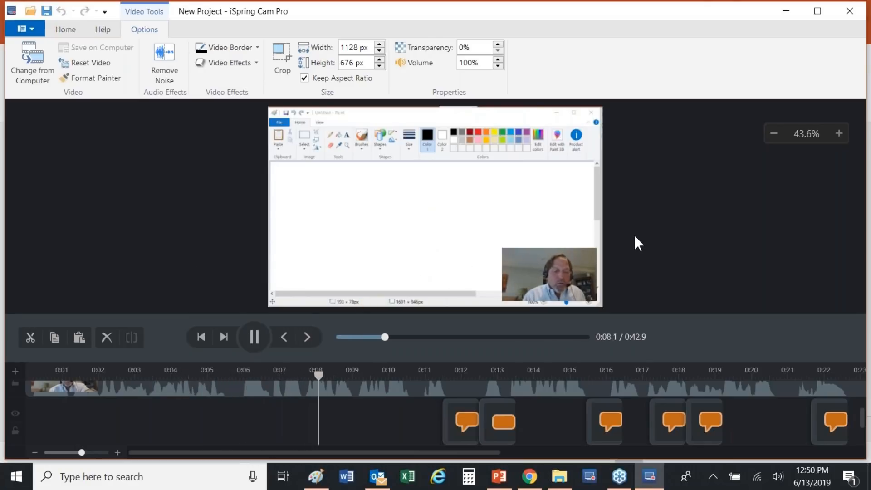
click(707, 389)
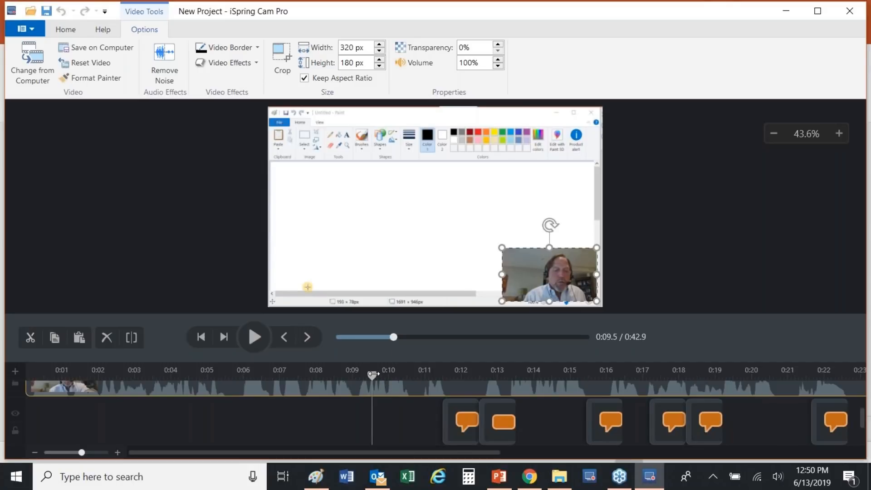
drag(386, 371, 451, 376)
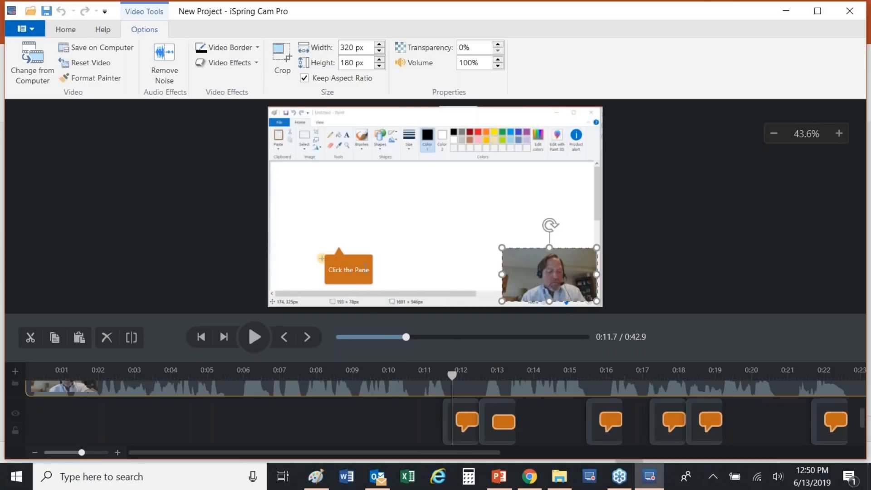
double_click(366, 265)
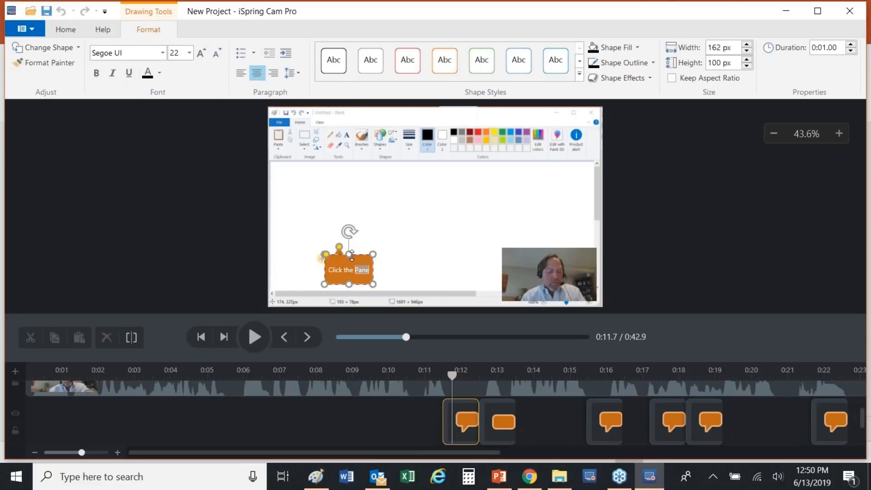
click(365, 255)
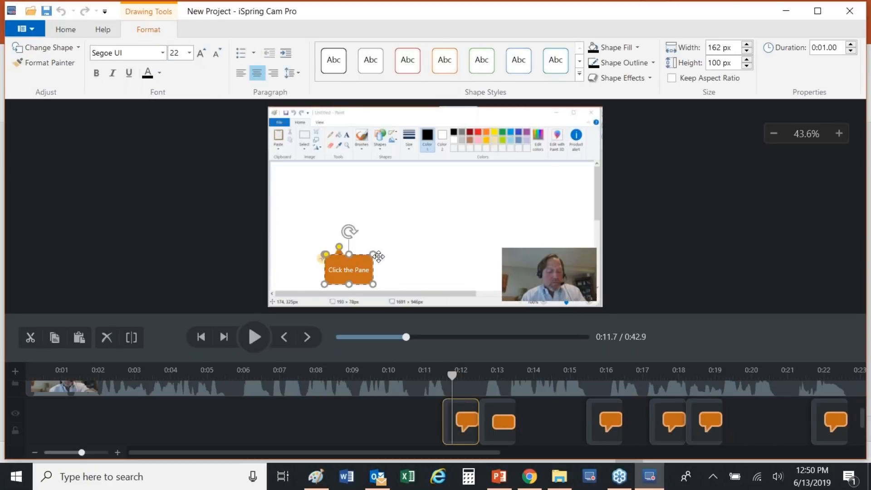
key(Delete)
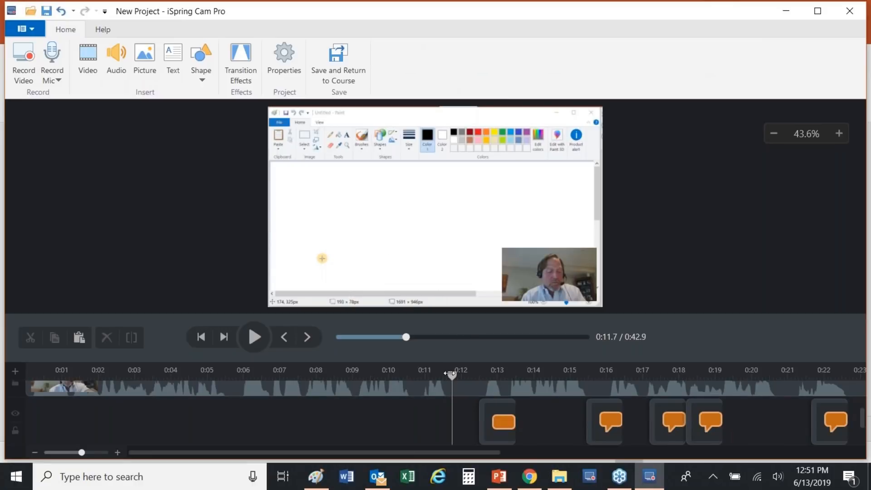
Reword the "Press Ctrl + V" annotation at 13 seconds to "Click Ctrl + V" and widen it to about 213 × 96 px.
drag(450, 373, 482, 373)
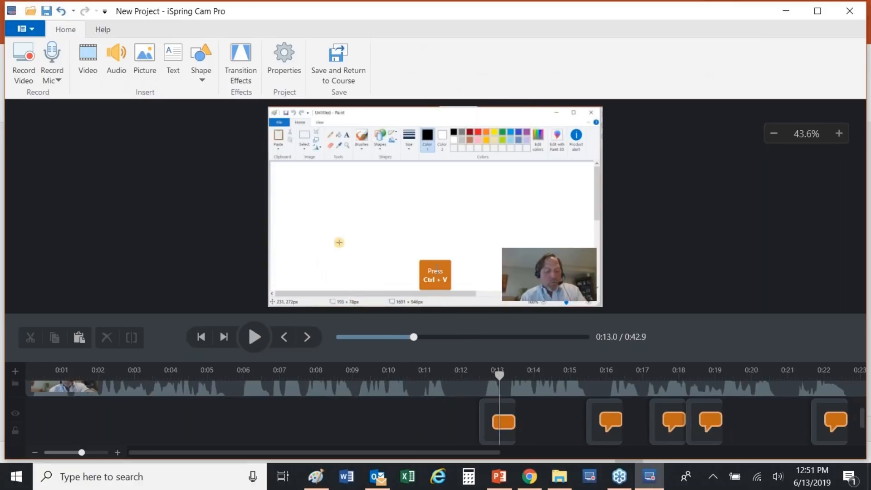
click(436, 271)
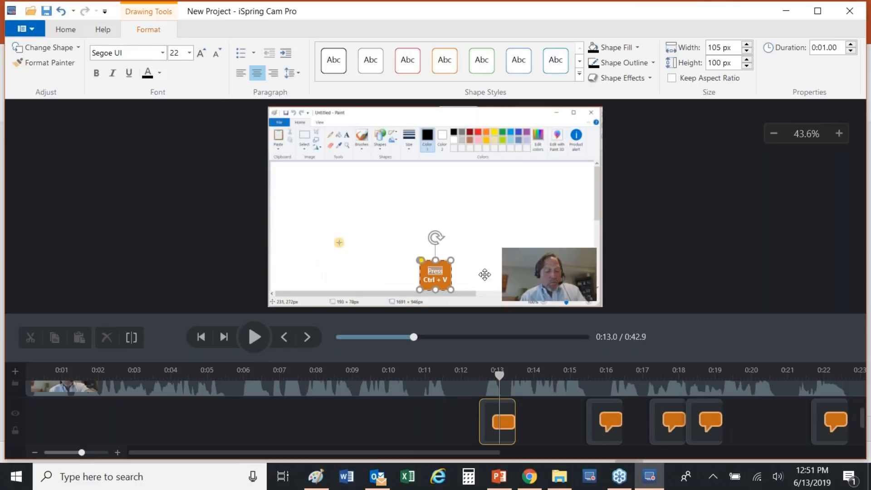
text(Click)
drag(419, 289, 387, 288)
drag(450, 274, 455, 269)
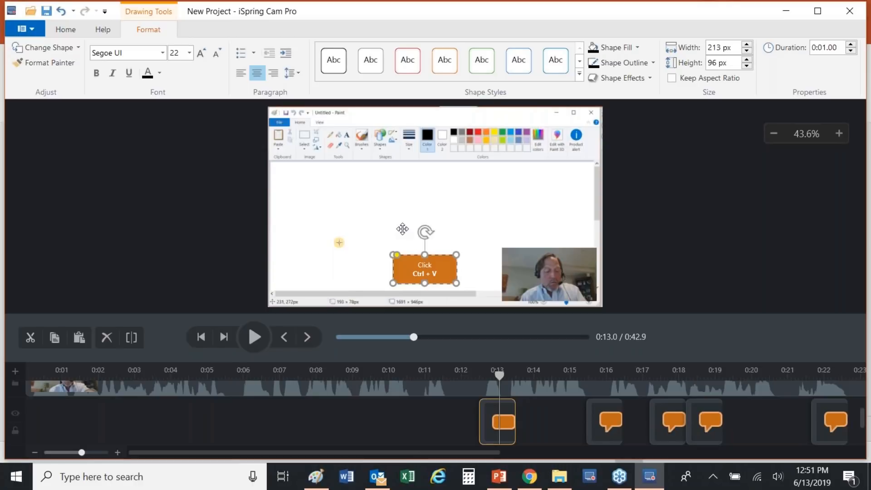
click(484, 230)
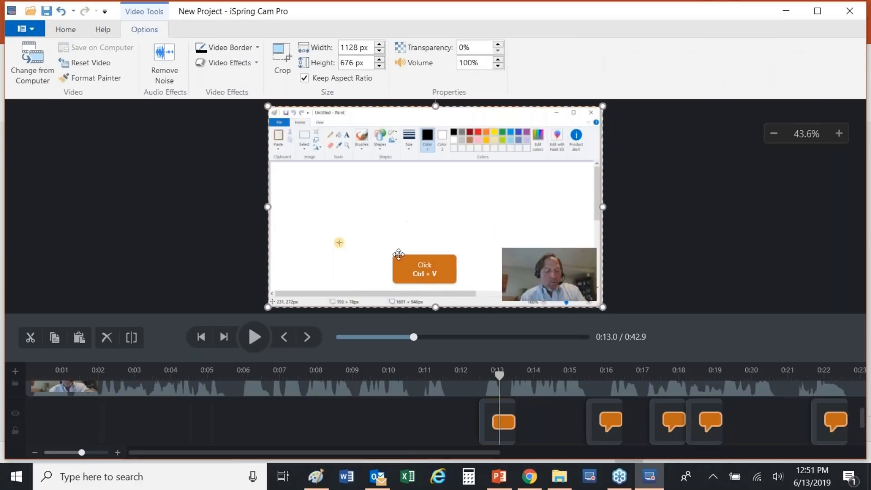
Preview the annotations up to about 17.6 seconds and set the screen recording's volume to 75%.
drag(500, 376, 666, 375)
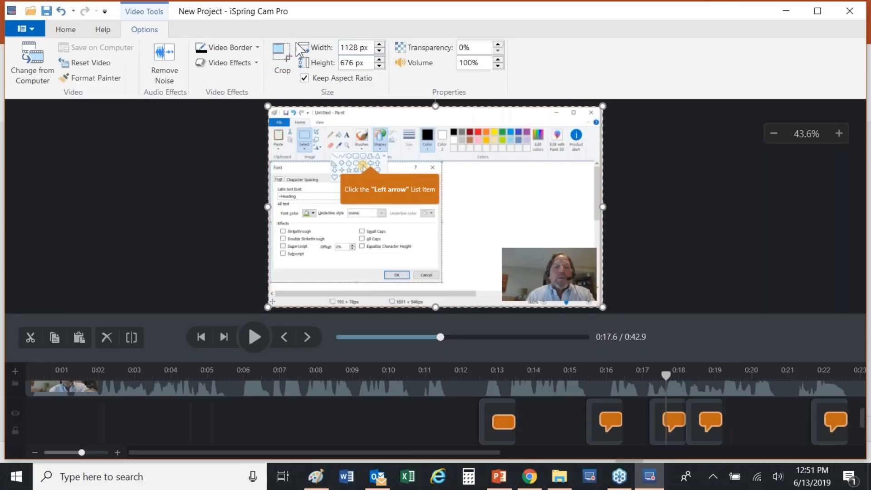
click(486, 65)
text(75)
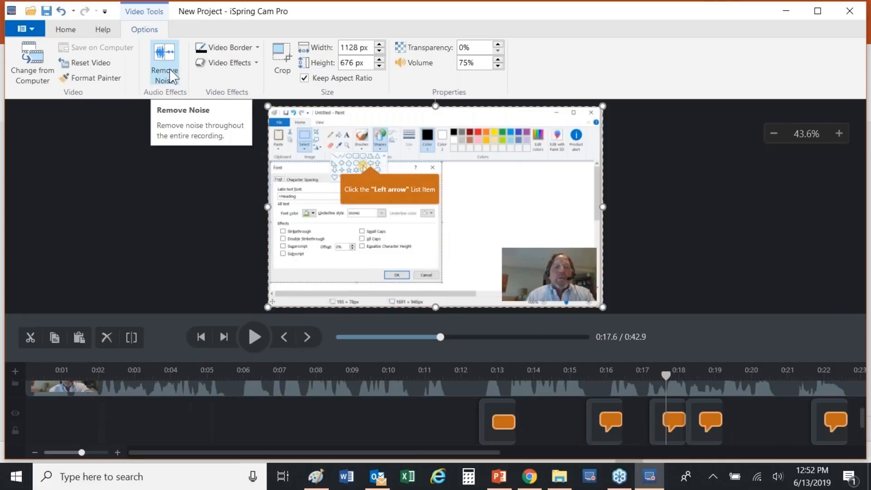
Review the audio track options available for the camera clip.
click(65, 30)
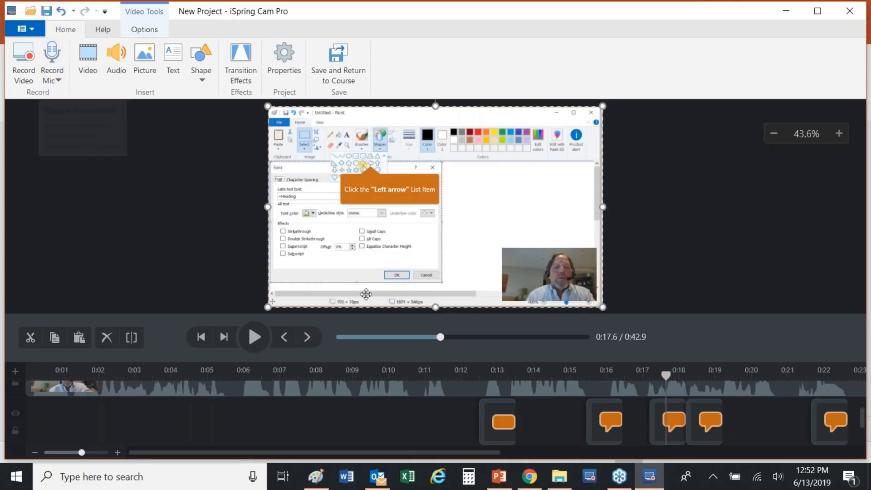
click(330, 391)
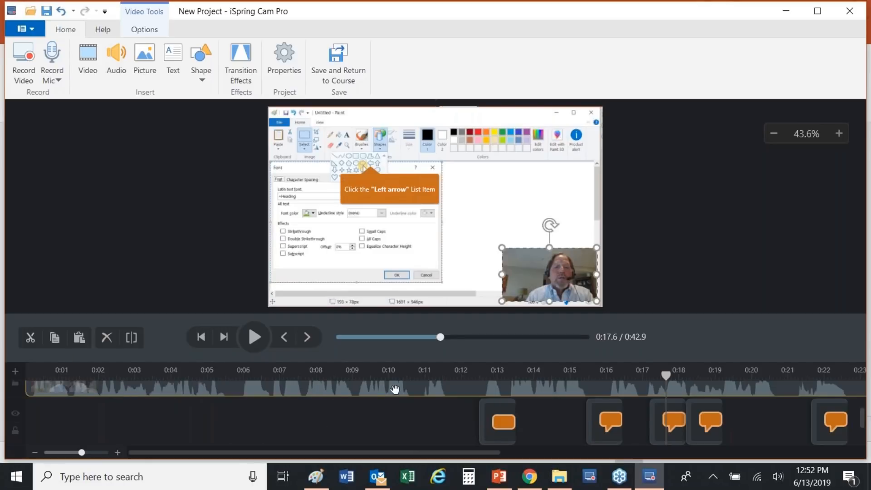
right_click(295, 389)
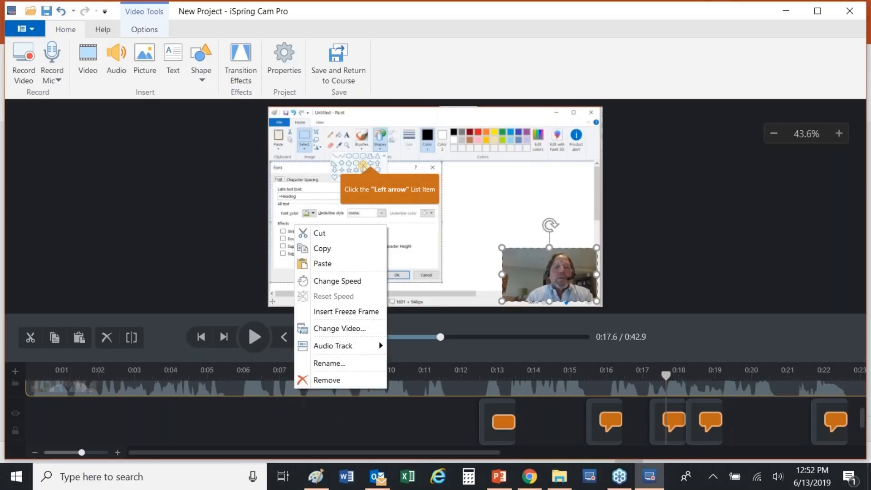
mouse_move(352, 348)
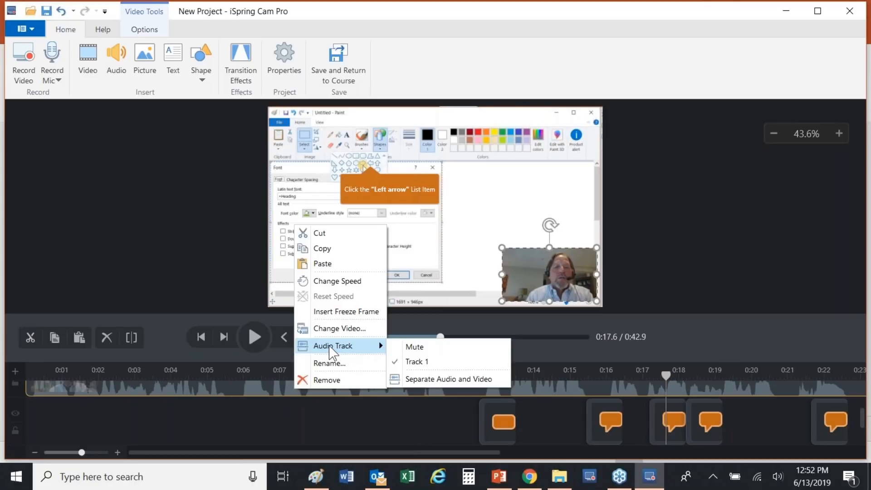
click(215, 250)
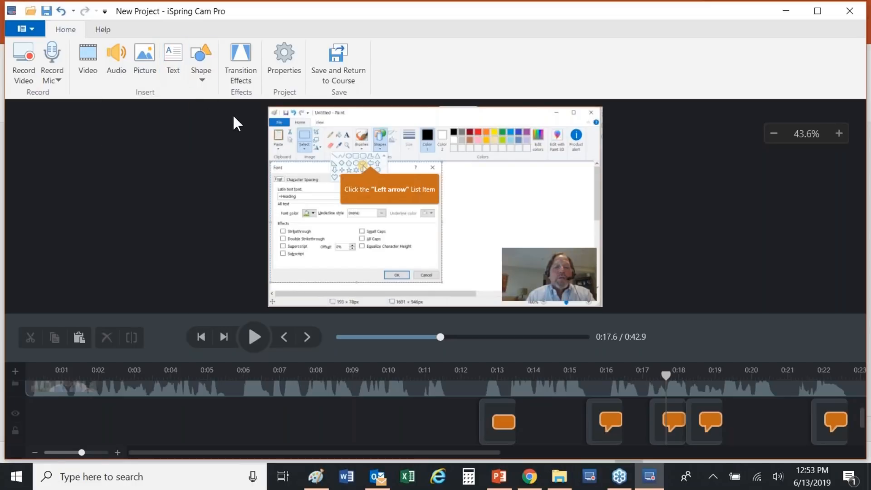
Hide the mouse cursor in the project's screen recording properties and save the setting.
click(284, 61)
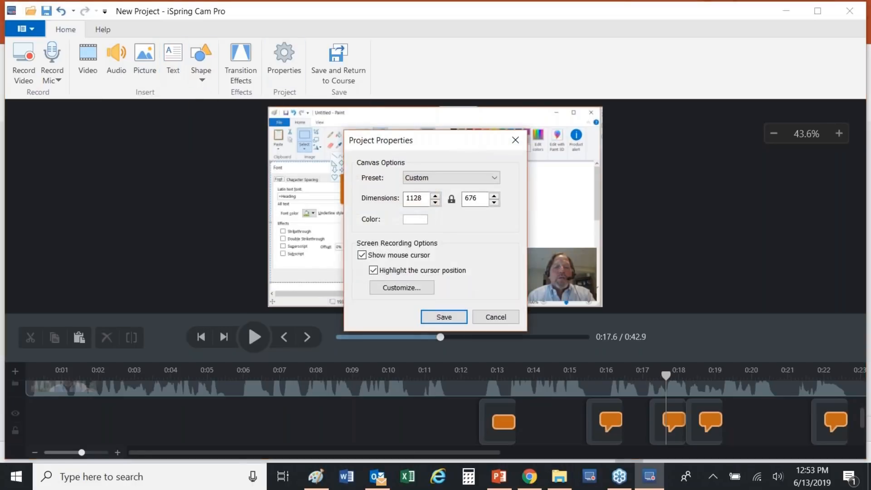
drag(434, 148, 576, 60)
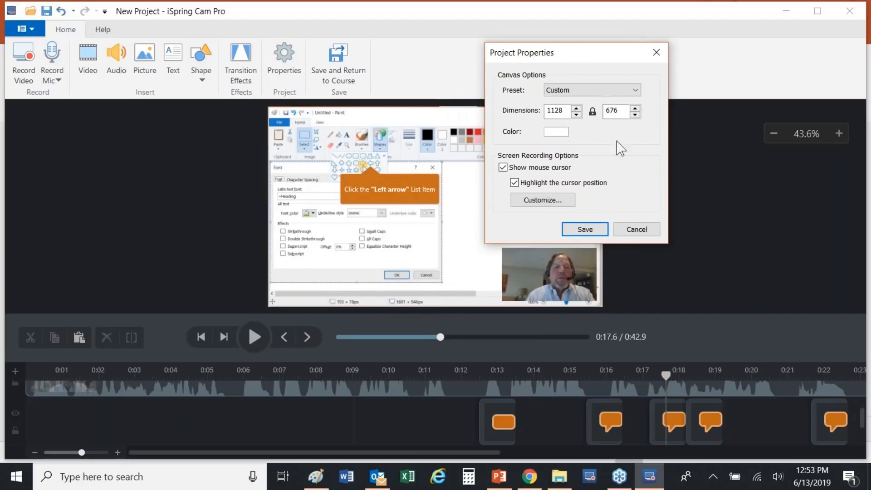
click(540, 166)
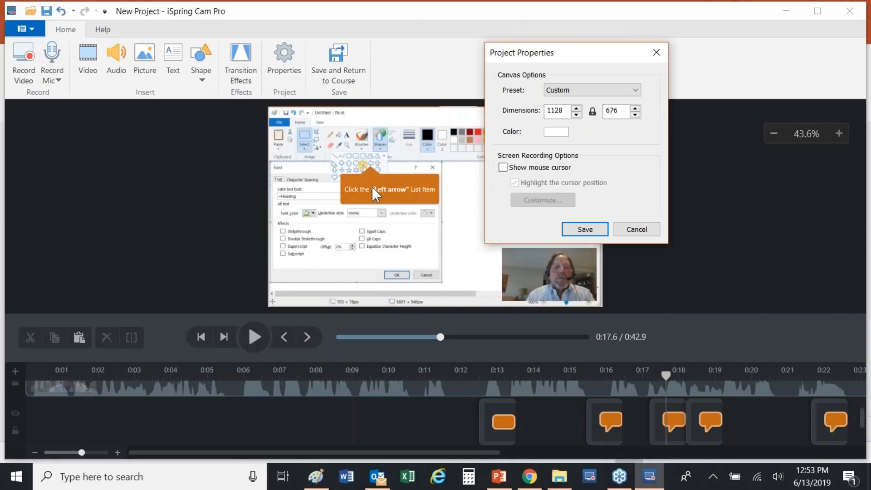
click(585, 230)
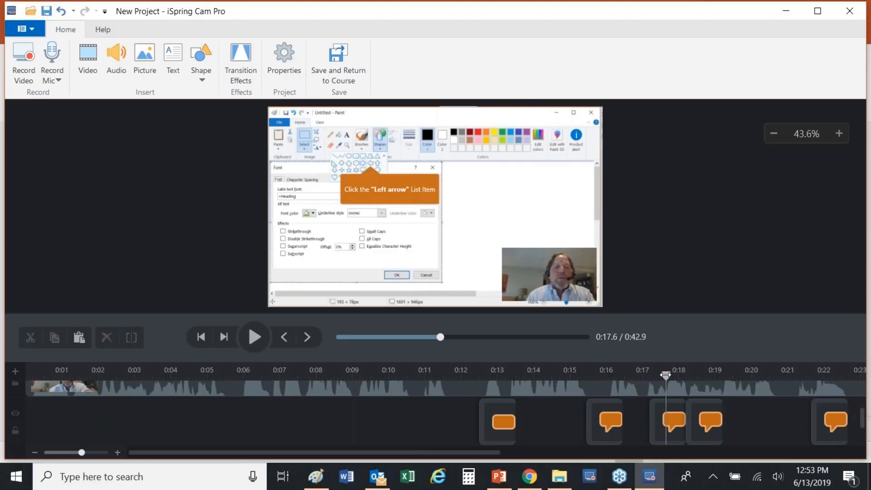
Select the timeline range from about 0:07.65 to 0:12.15 and delete it from the recording.
drag(665, 375, 257, 372)
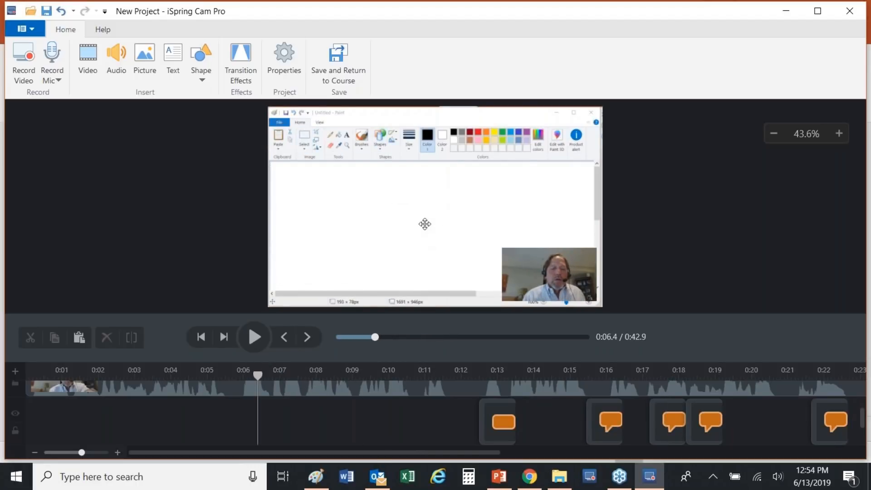
drag(304, 370, 467, 370)
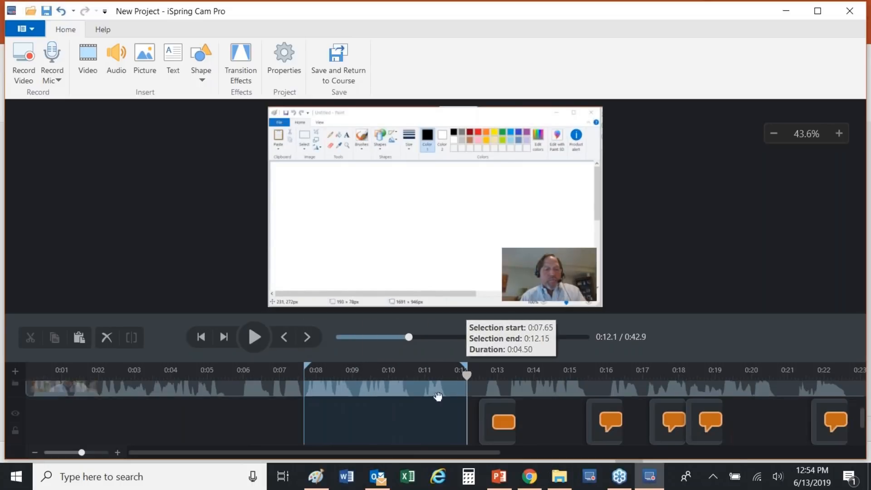
click(106, 338)
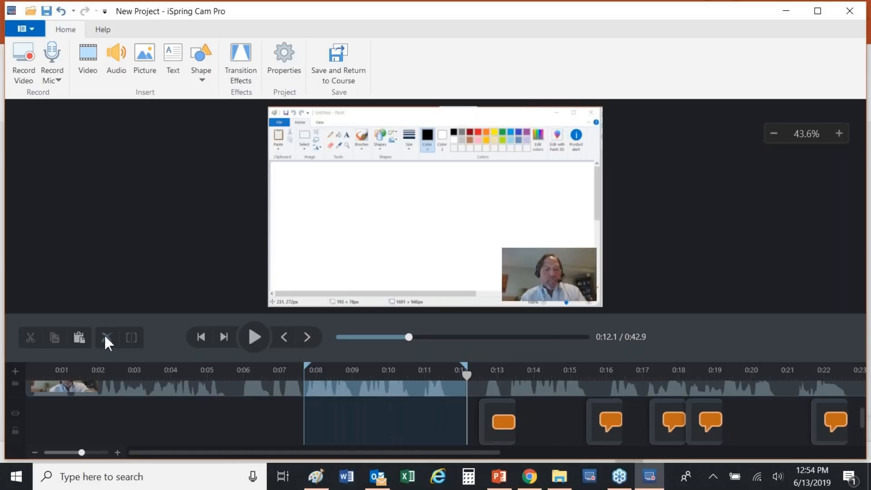
mouse_move(530, 477)
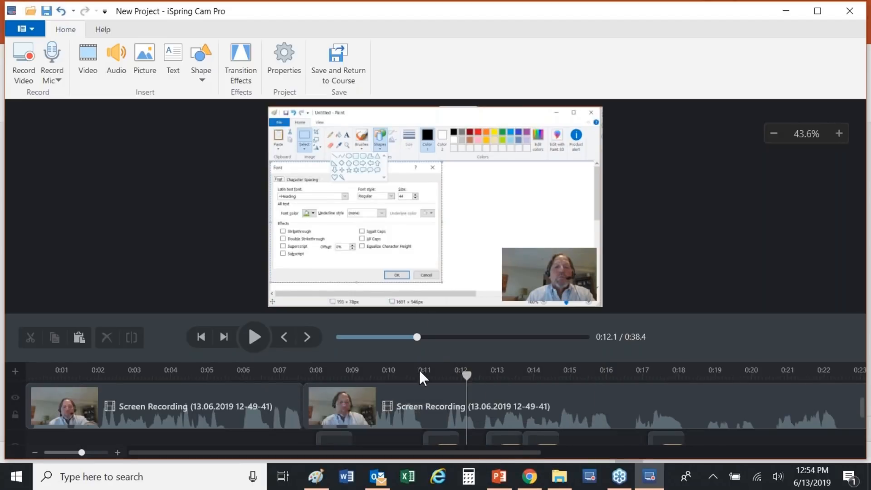
Split the second camera clip at about 10.6 seconds on the timeline.
drag(472, 374, 410, 370)
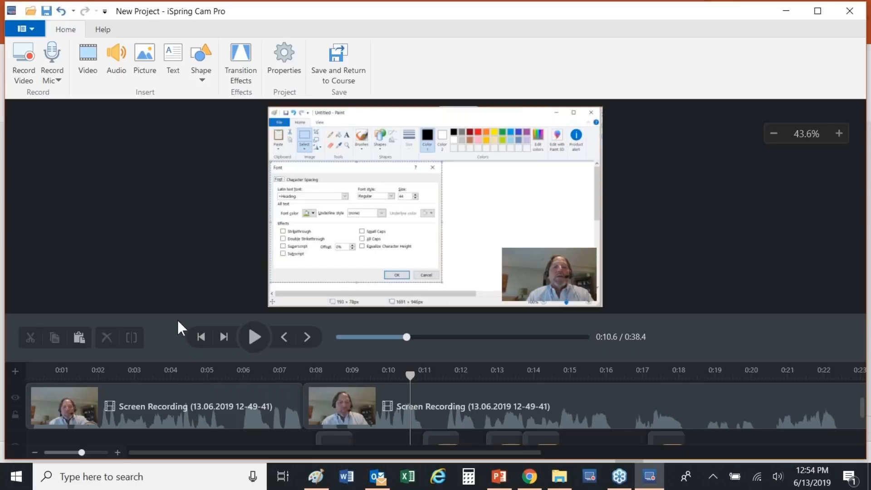
click(434, 412)
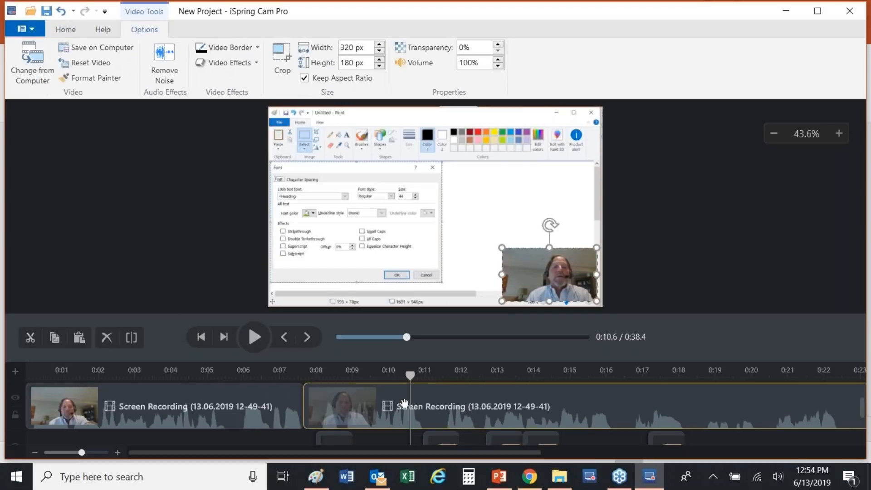
click(132, 336)
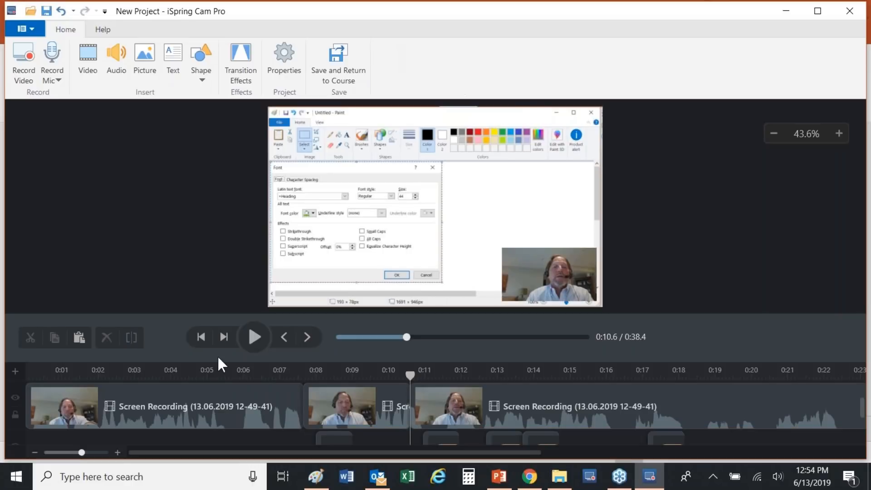
Trim about 6 seconds off the start of the last camera clip and overlap it slightly with the end of the preceding clip.
click(503, 406)
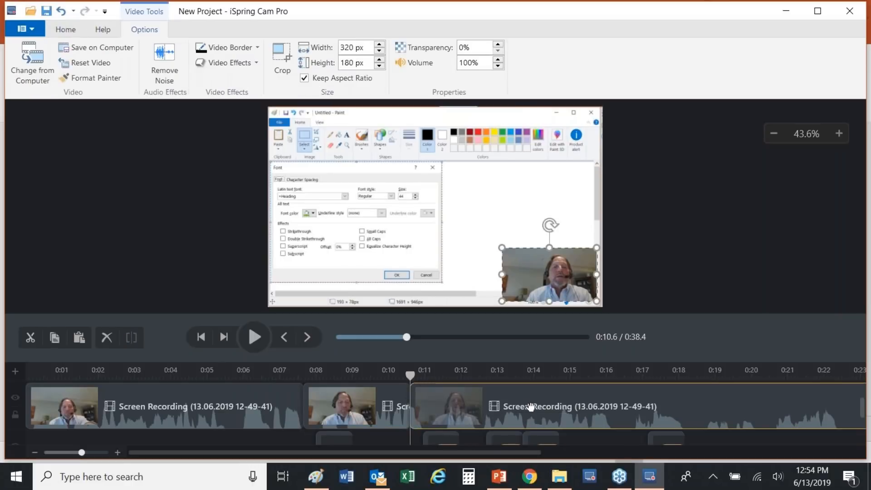
drag(528, 407, 512, 408)
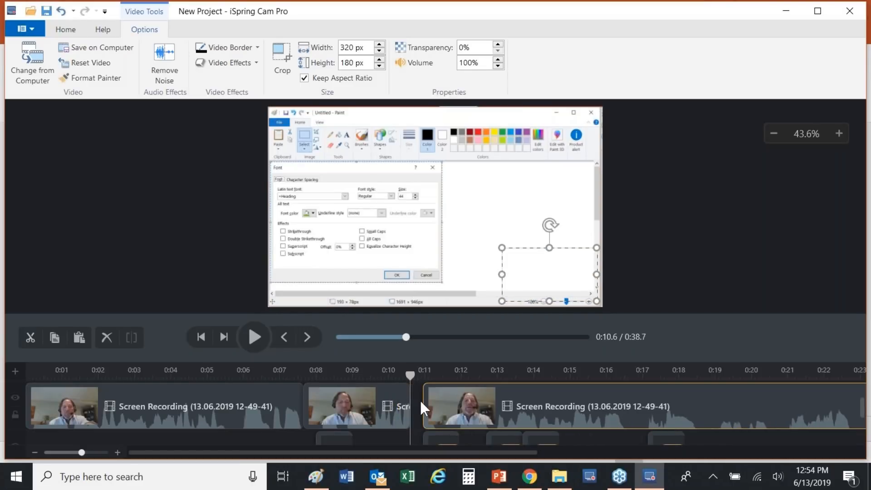
drag(425, 405, 638, 406)
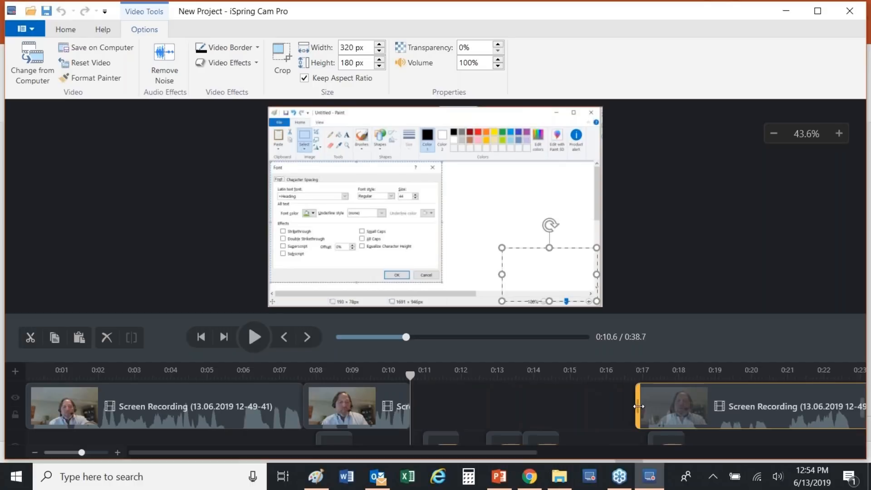
drag(717, 408, 477, 411)
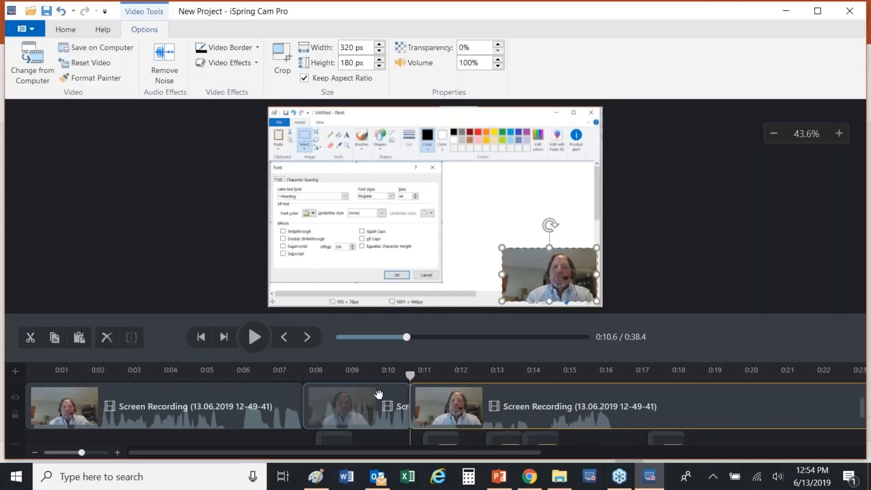
drag(487, 405, 469, 405)
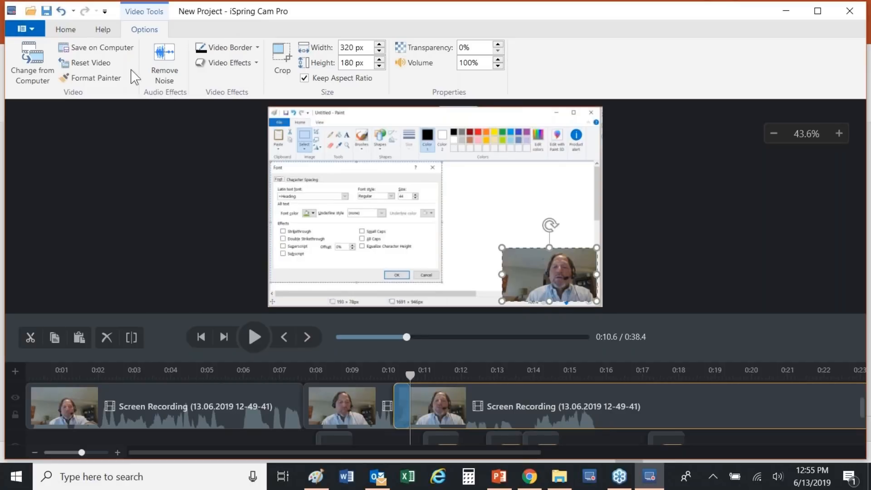
Browse the transition effects down to the Clock group and try to apply Wedge to the last camera clip.
click(79, 28)
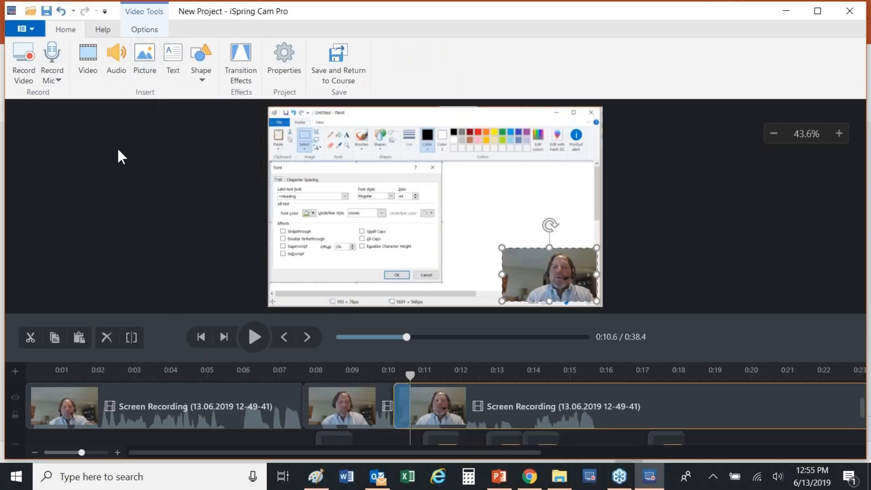
click(247, 69)
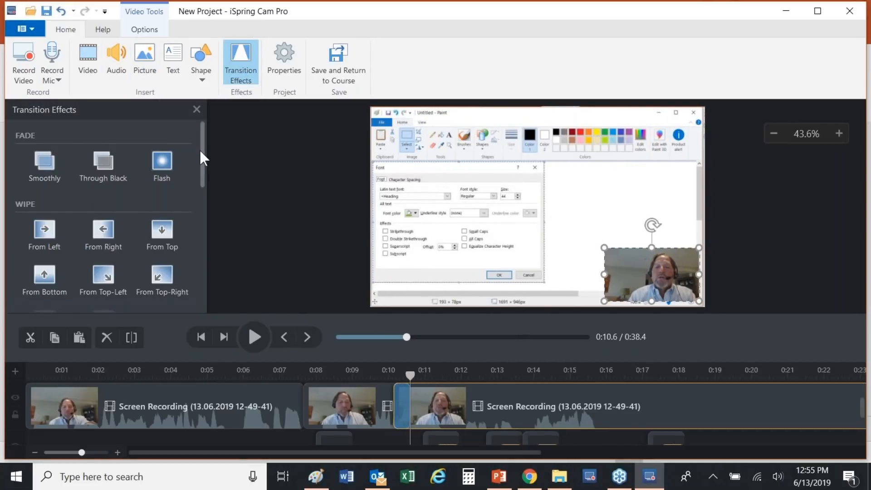
drag(199, 149, 206, 284)
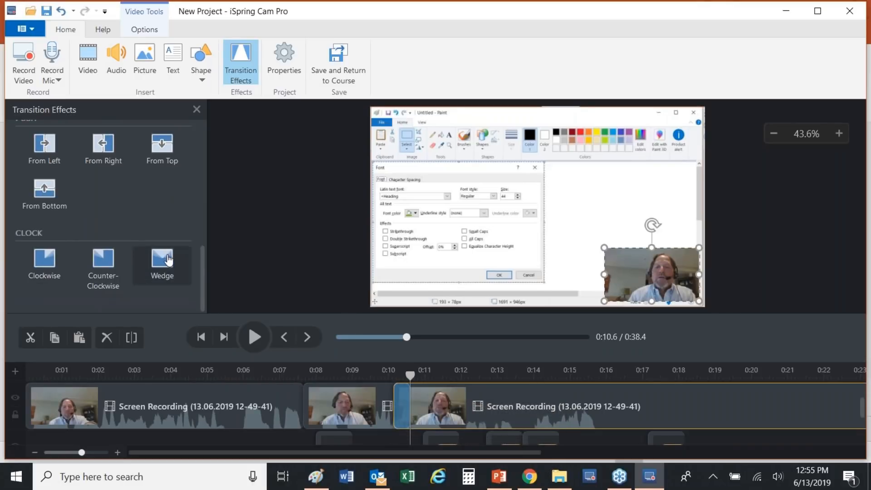
drag(167, 265, 529, 398)
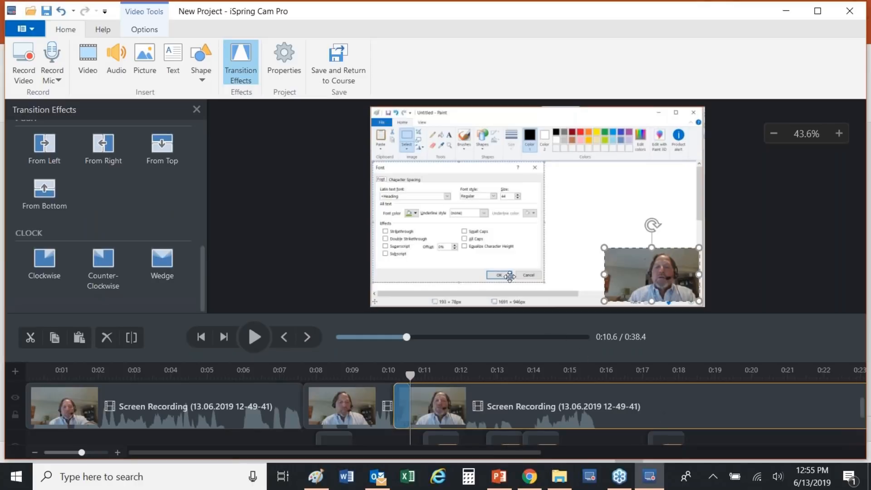
Save the recording, return it to the course on slide 8, and bring the presentation to the front.
click(341, 64)
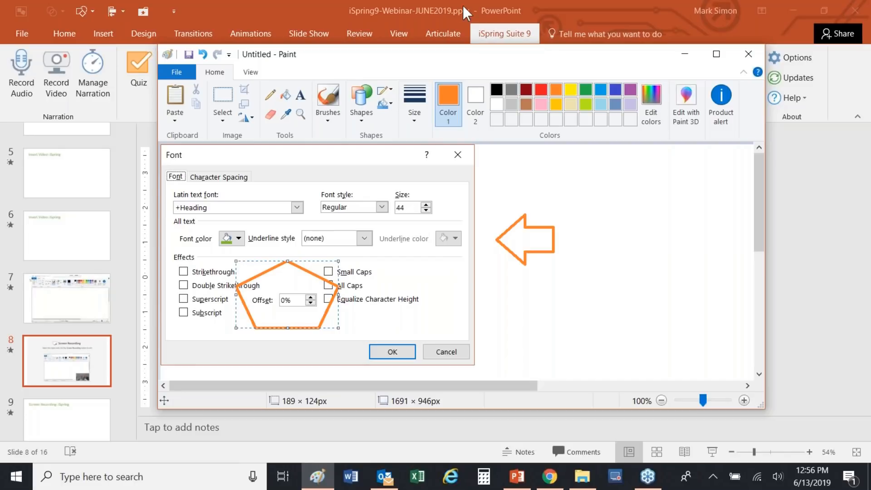
click(508, 37)
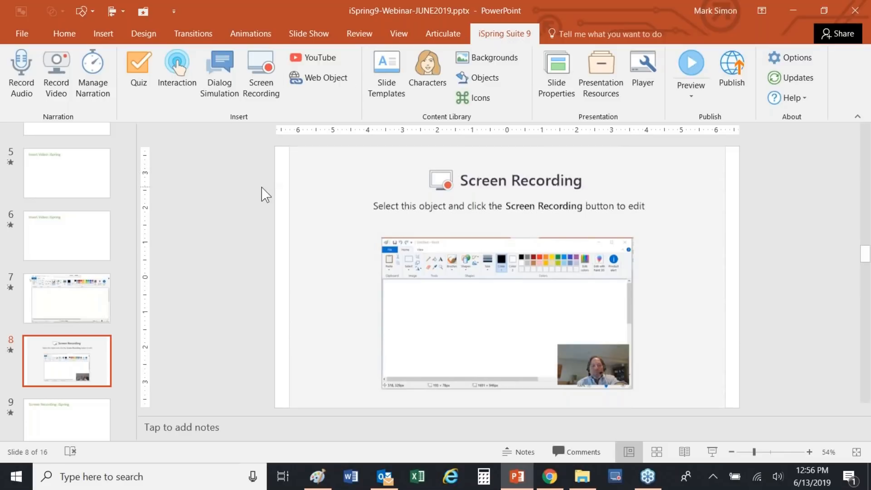
Check the available Save As file types, including MPEG-4 Video, and return to the slide without saving.
click(26, 36)
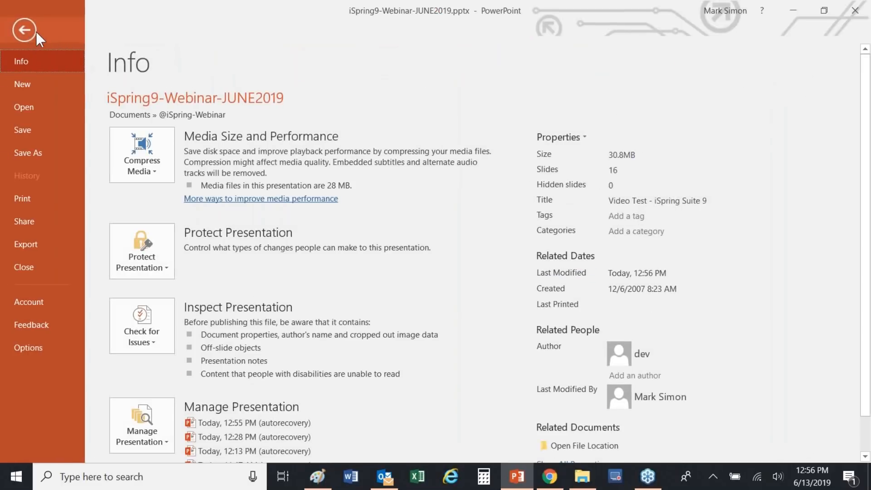
click(41, 154)
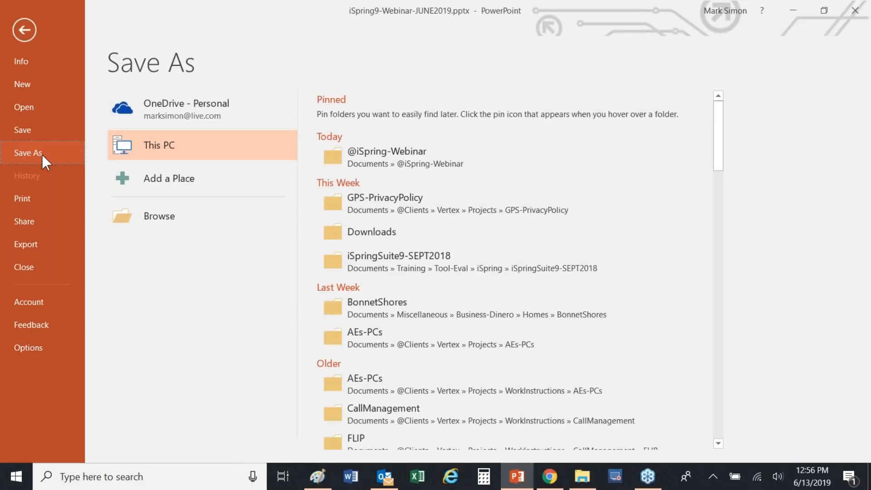
click(196, 223)
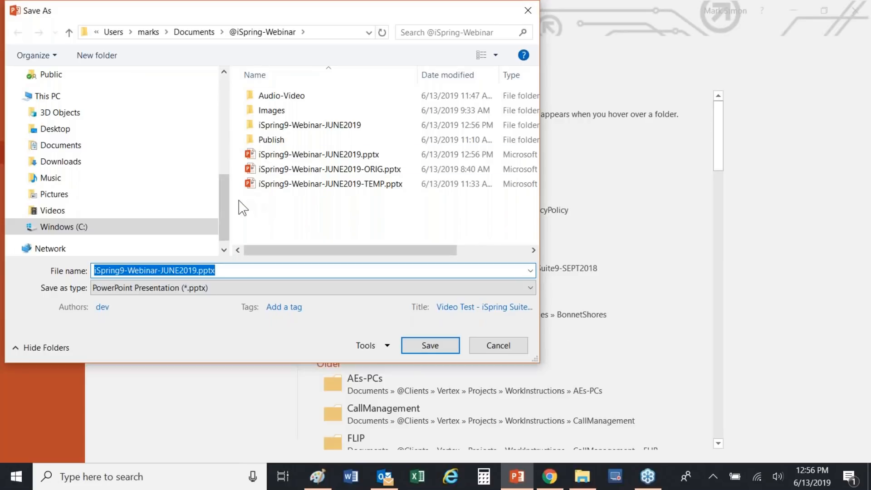
click(269, 291)
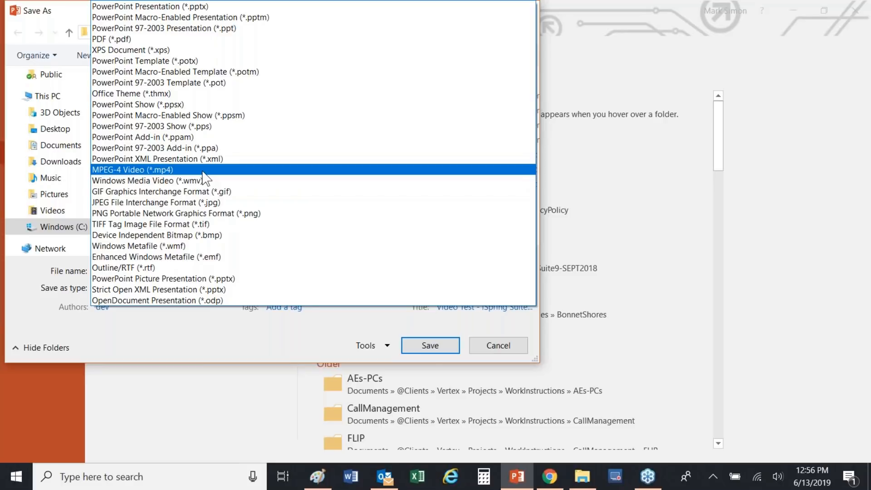
click(490, 354)
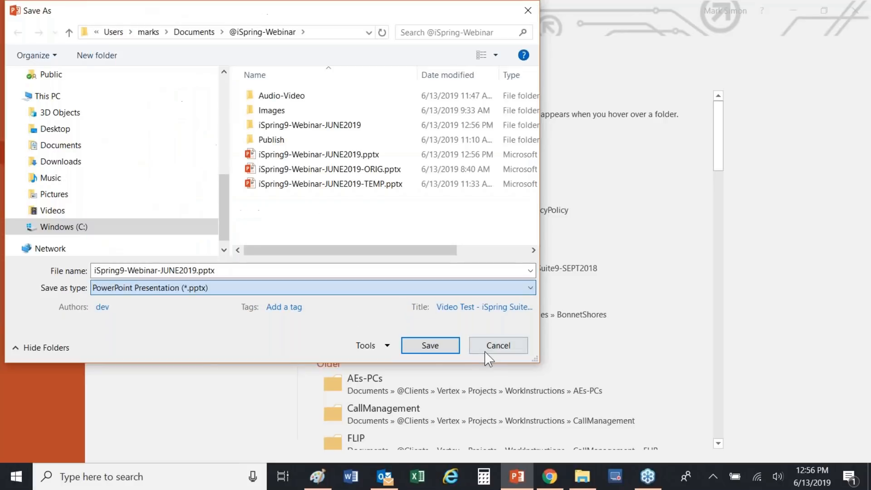
click(492, 354)
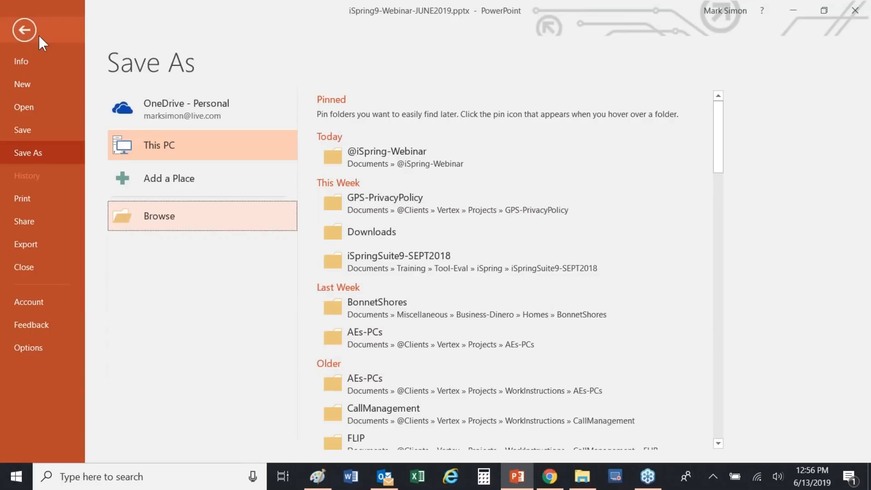
click(25, 30)
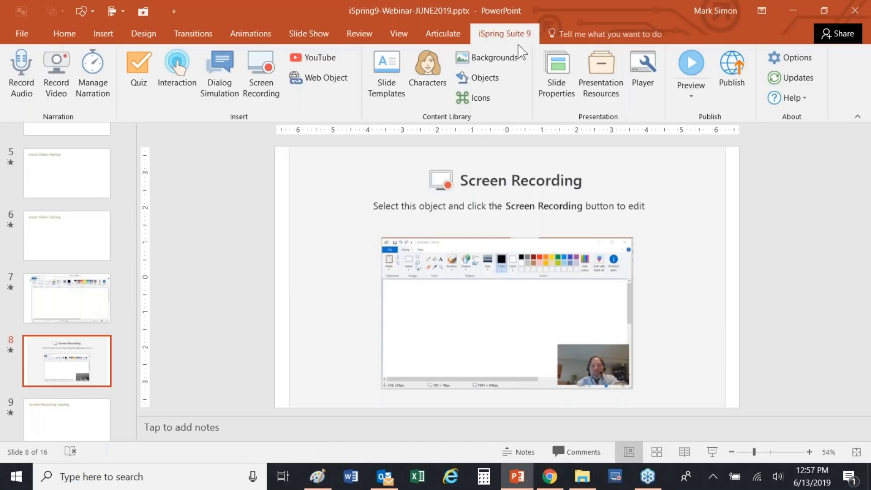
Review the iSpring publishing destinations, including iSpring Learn and LMS, and bring up the My Computer options.
click(736, 74)
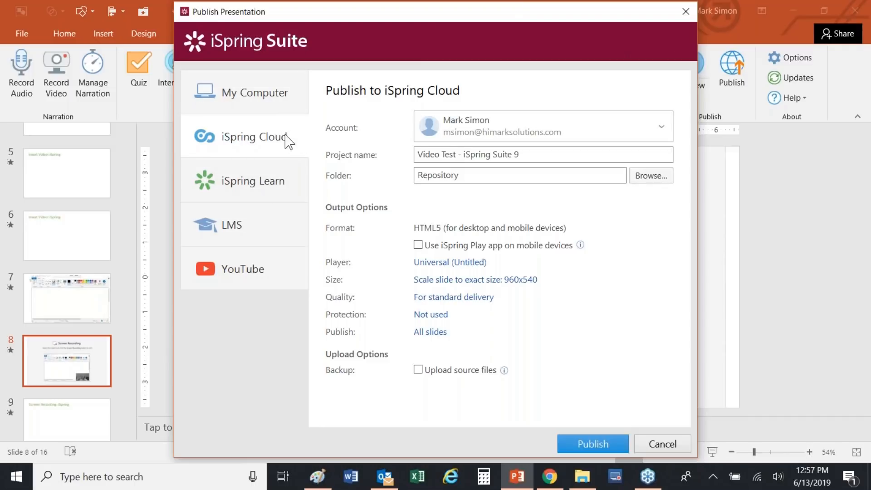
click(291, 192)
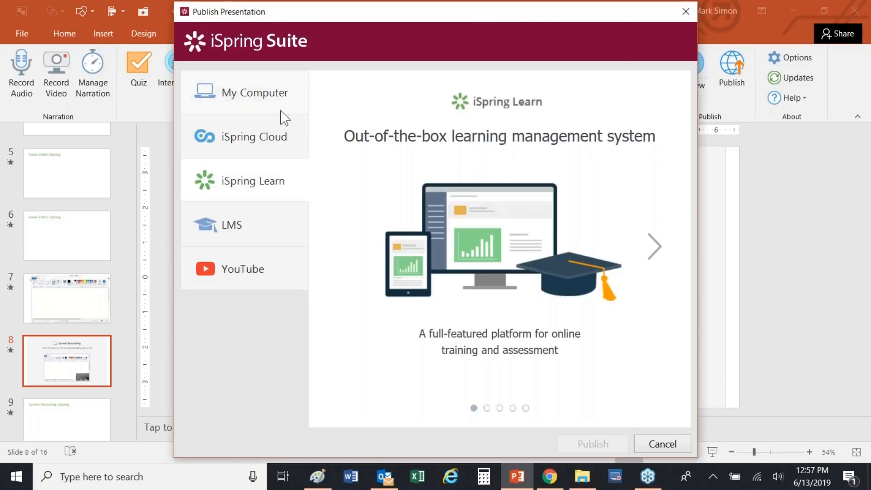
click(284, 236)
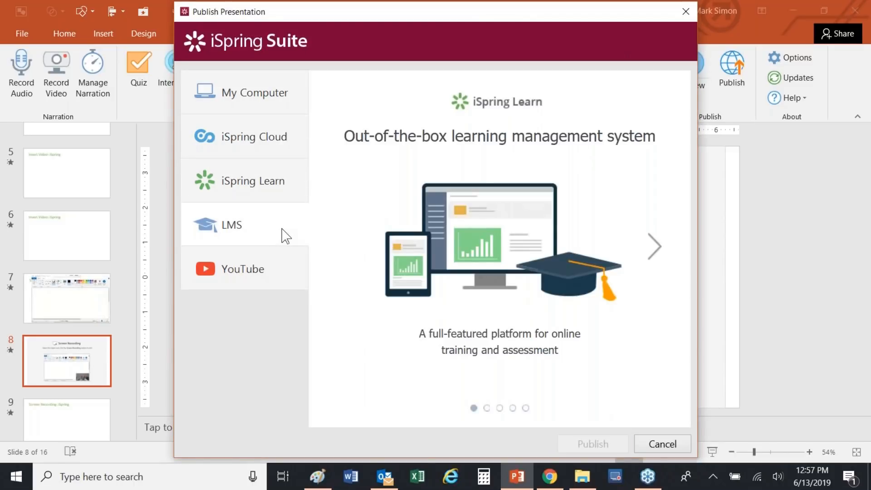
click(272, 101)
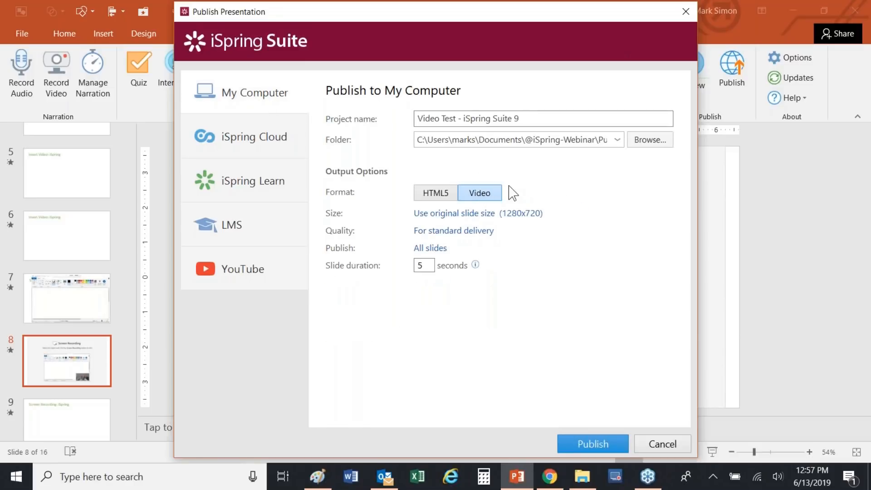
Examine the video output's compression and slide-range options, and leave the publishing settings without publishing.
click(478, 231)
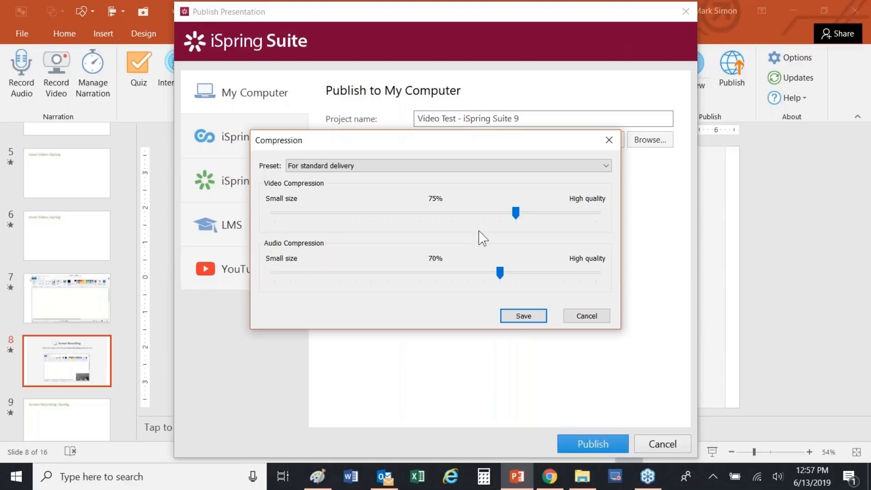
click(594, 316)
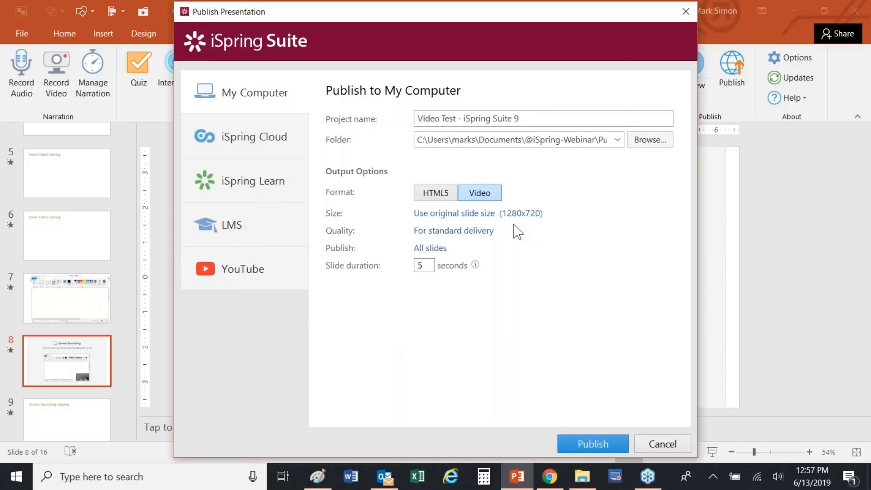
click(439, 250)
click(547, 249)
click(676, 446)
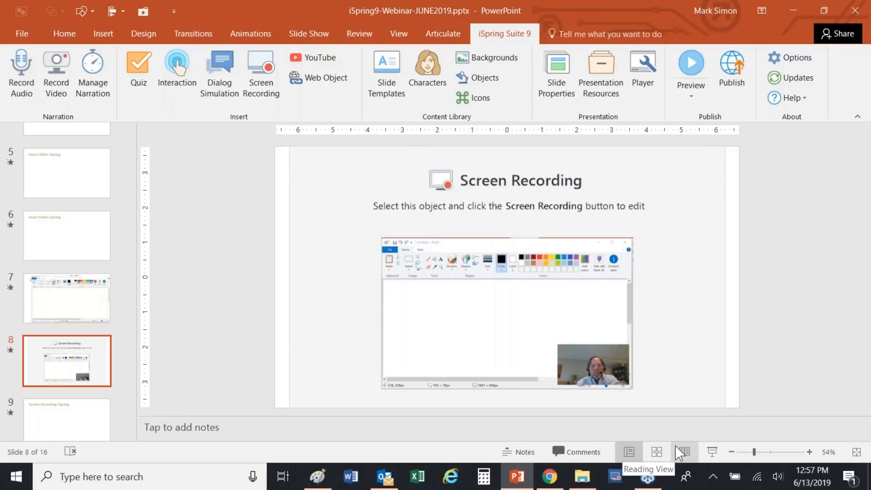
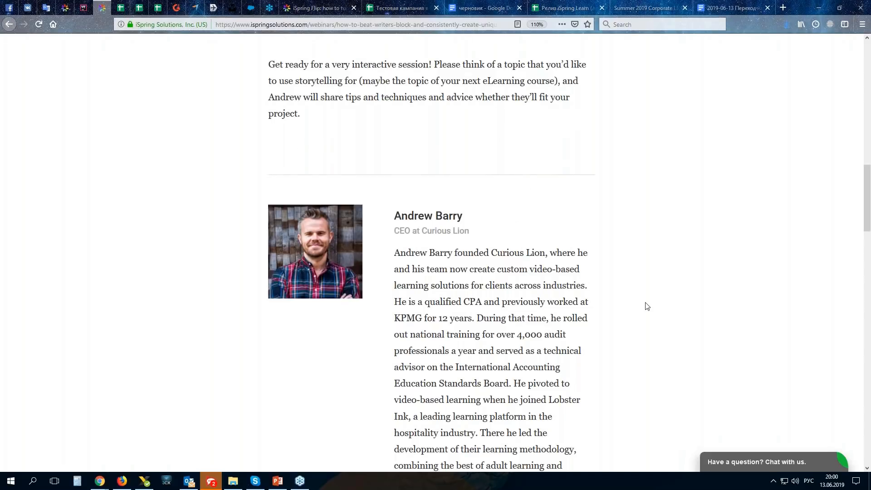
scroll(647, 306, up, 2)
scroll(647, 306, up, 6)
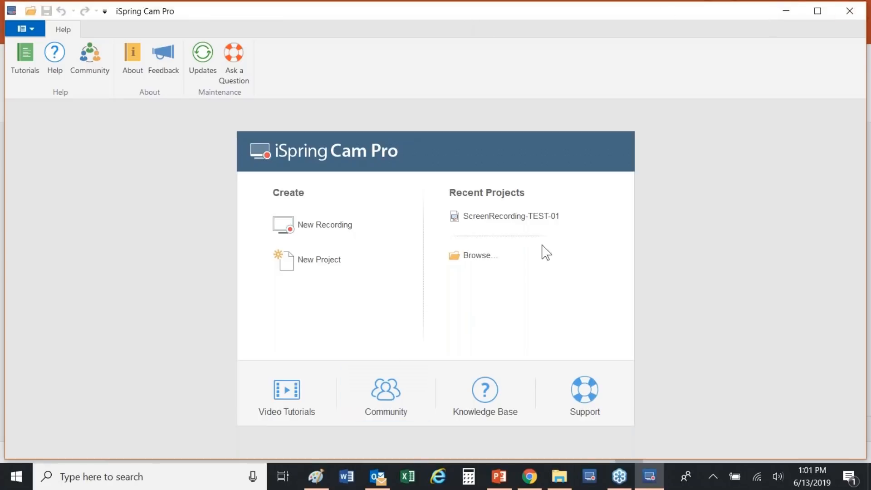
Close the empty iSpring Cam Pro start window and reopen slide 8's screen recording for editing.
click(843, 13)
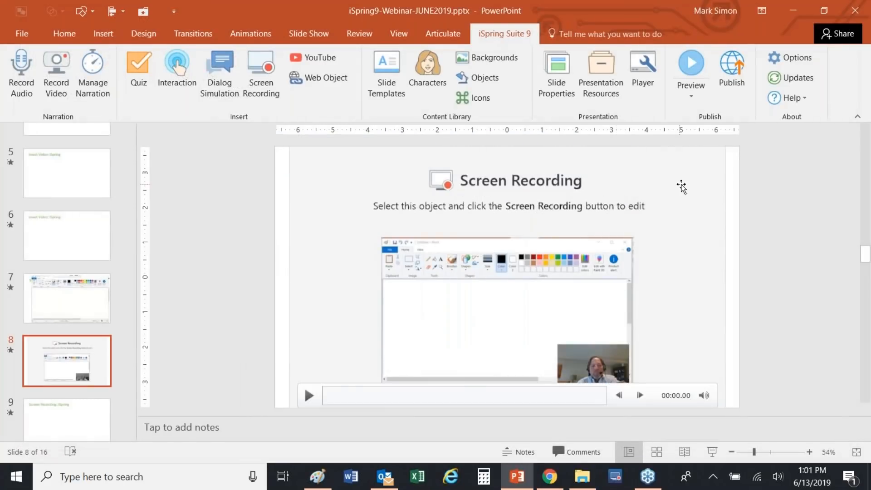
click(681, 186)
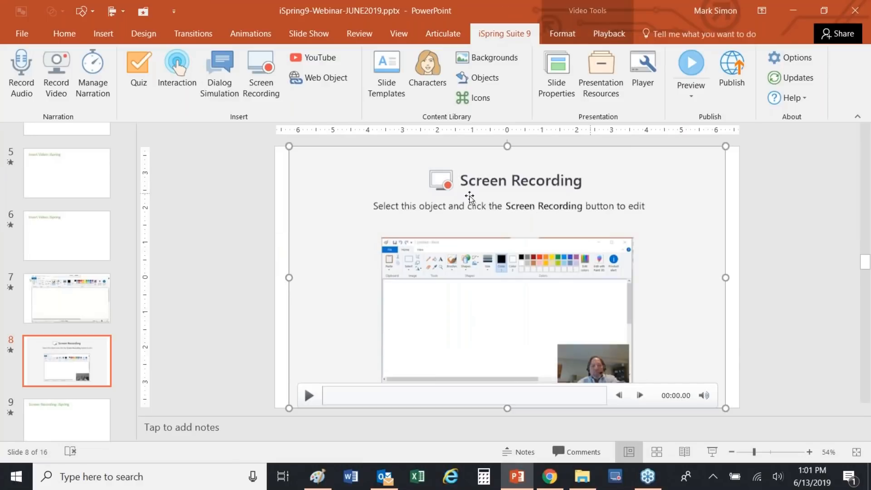
click(264, 61)
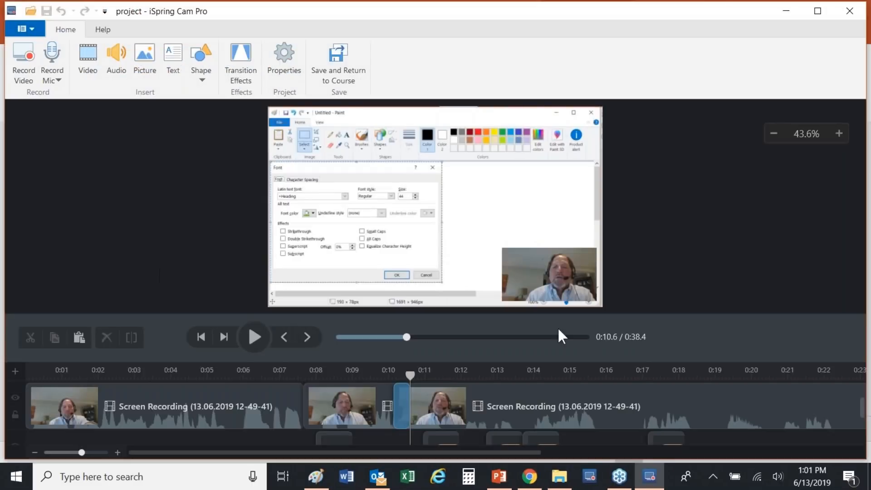
Move the camera video flush into the preview's lower-right corner and shrink it to about 251 by 141 px.
click(584, 264)
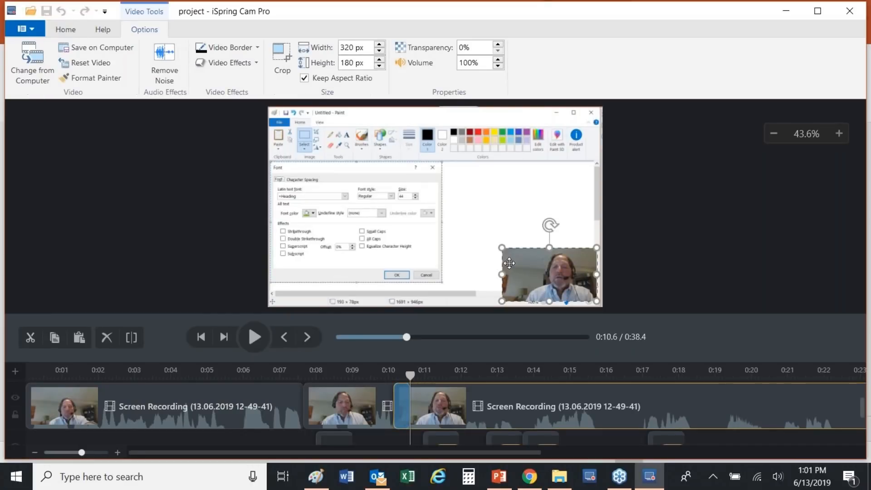
drag(574, 255, 579, 273)
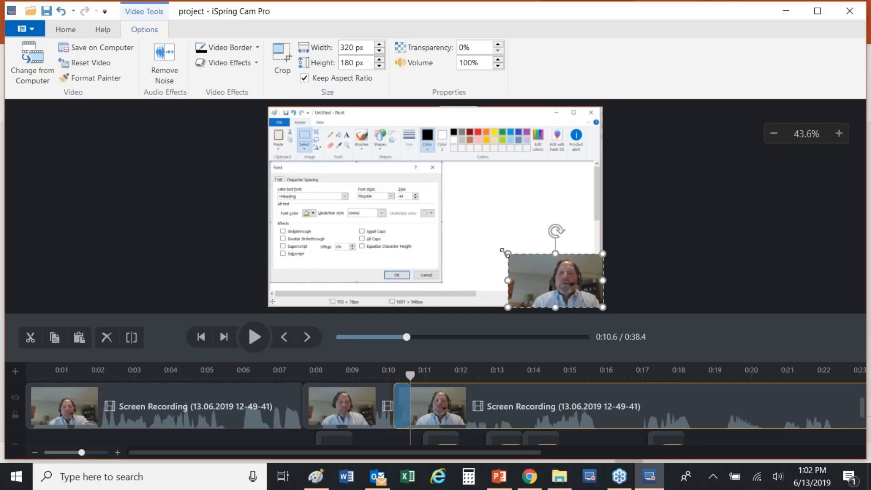
drag(505, 253, 528, 264)
mouse_move(570, 298)
mouse_down()
mouse_move(310, 298)
mouse_move(324, 295)
mouse_move(317, 288)
mouse_move(487, 282)
mouse_move(580, 298)
mouse_move(562, 284)
mouse_up()
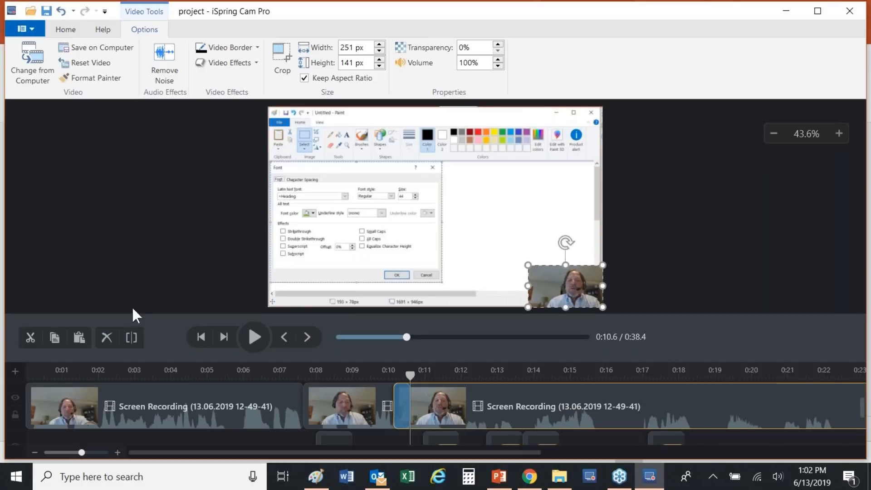
click(162, 249)
Separate the audio from the video of the last camera clip into its own track.
click(477, 428)
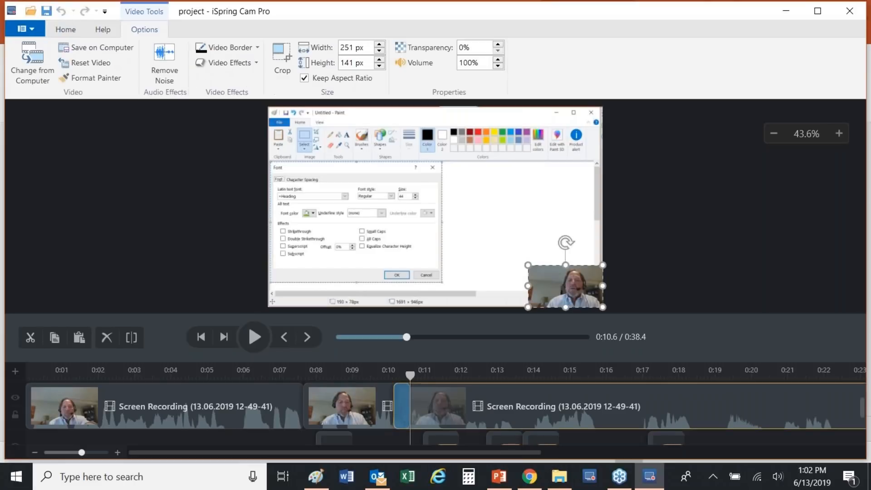
right_click(488, 412)
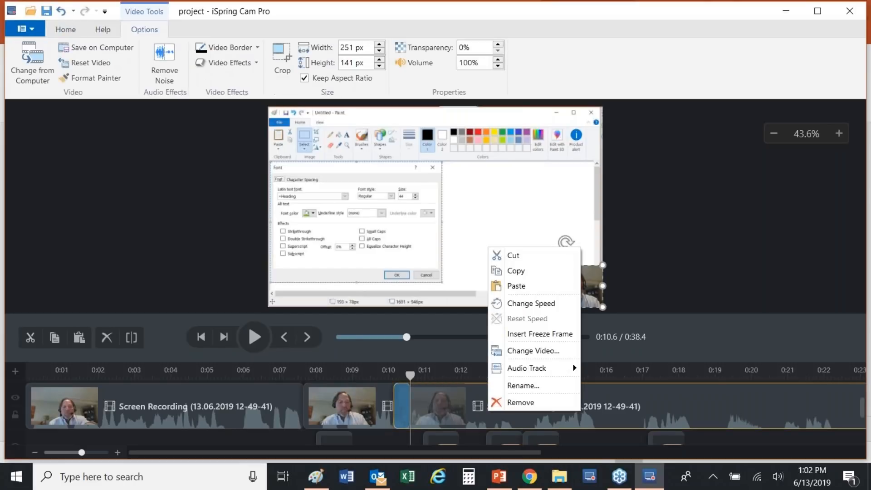
mouse_move(528, 369)
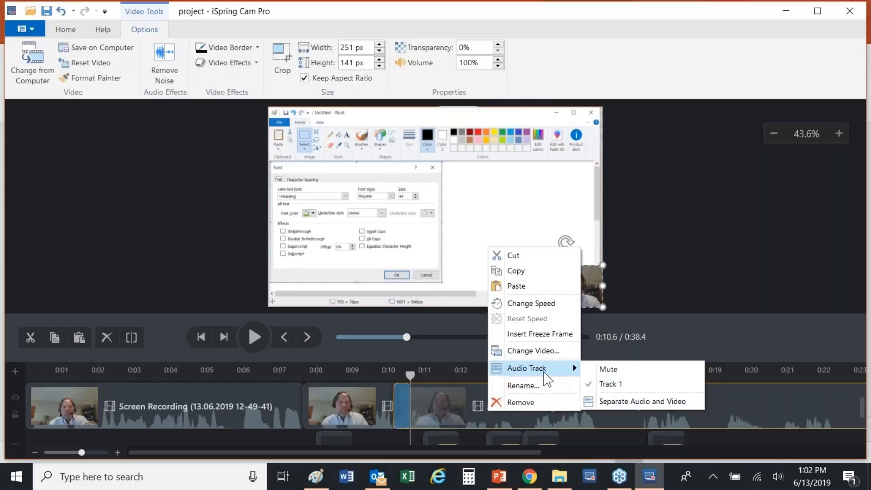
click(648, 402)
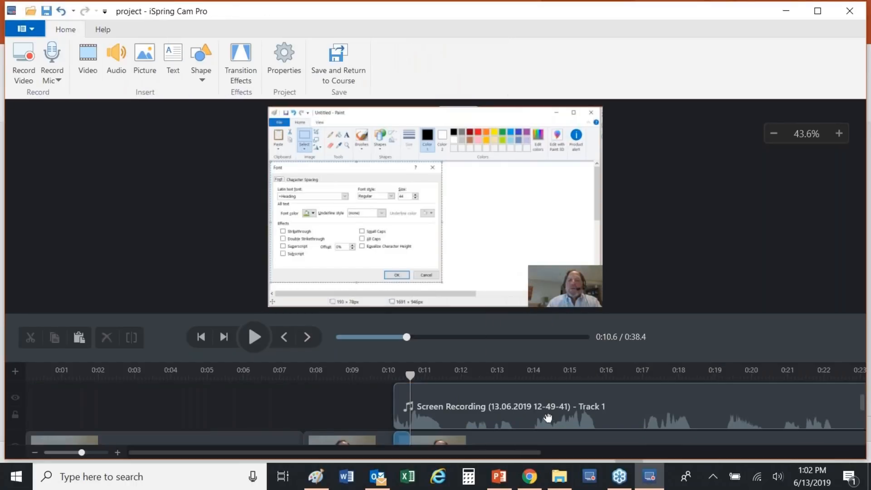
scroll(545, 415, down, 2)
scroll(545, 414, up, 1)
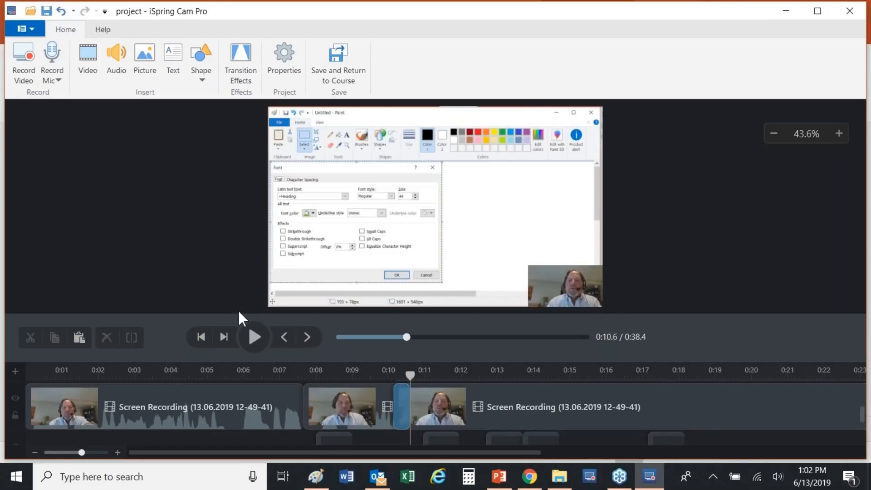
Enlarge the timeline area and examine the separated audio, camera, annotation and screen tracks.
drag(238, 315, 239, 234)
scroll(640, 378, down, 1)
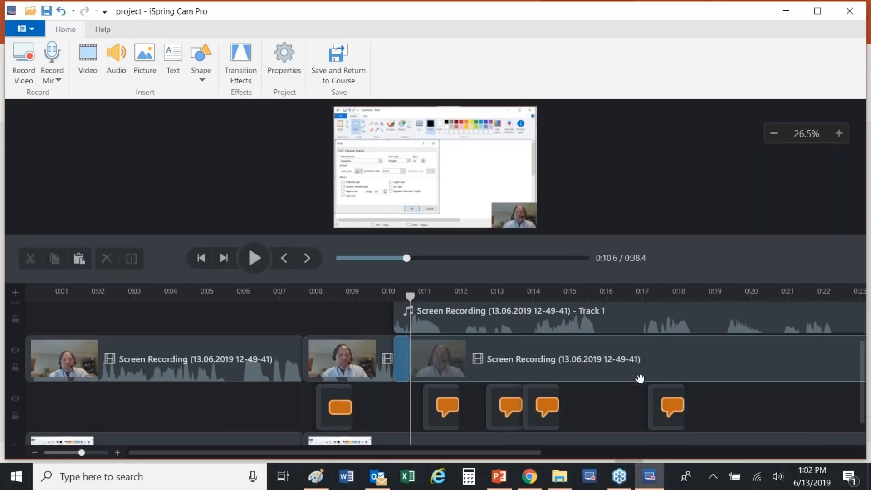
scroll(635, 379, down, 1)
scroll(623, 389, down, 1)
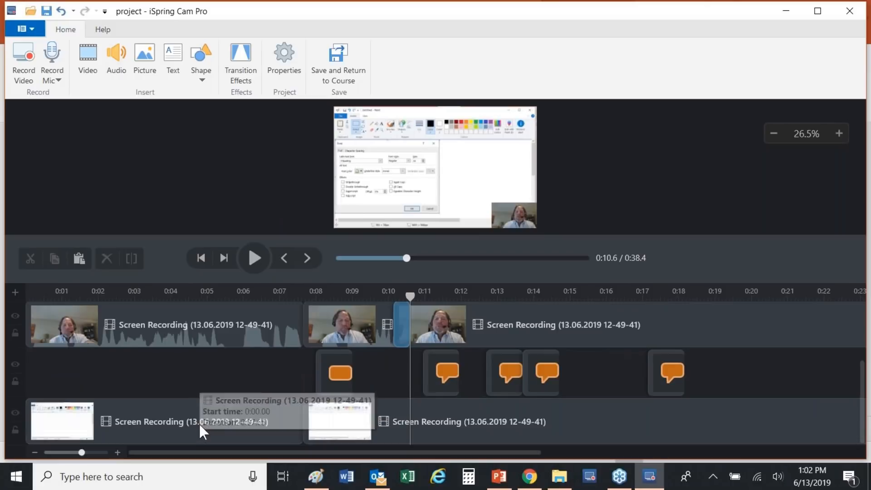
scroll(578, 370, up, 1)
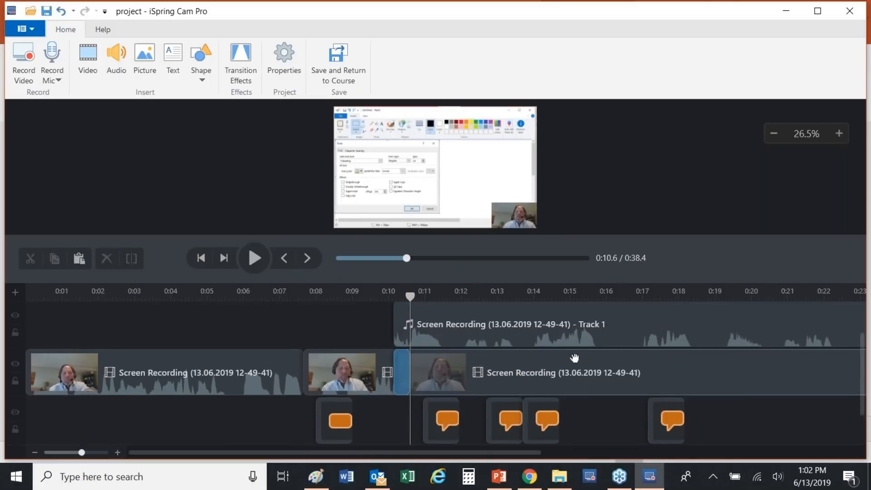
scroll(575, 358, up, 1)
Select the separated audio clip to view its options, reduce the timeline area's height again, and close the recording editor.
click(582, 381)
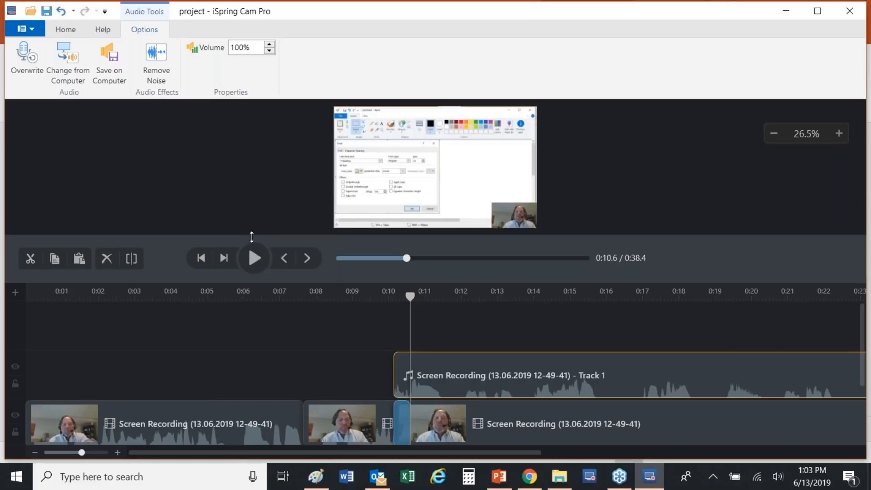
drag(252, 237, 254, 311)
click(189, 241)
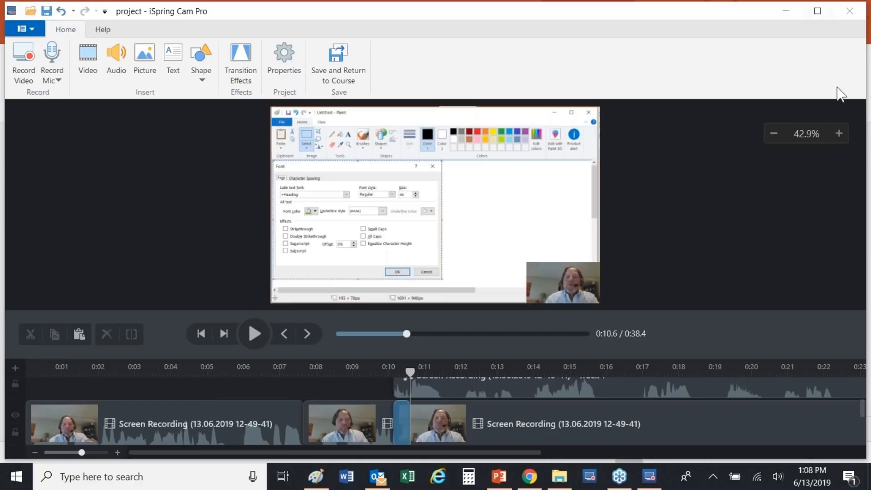
click(844, 6)
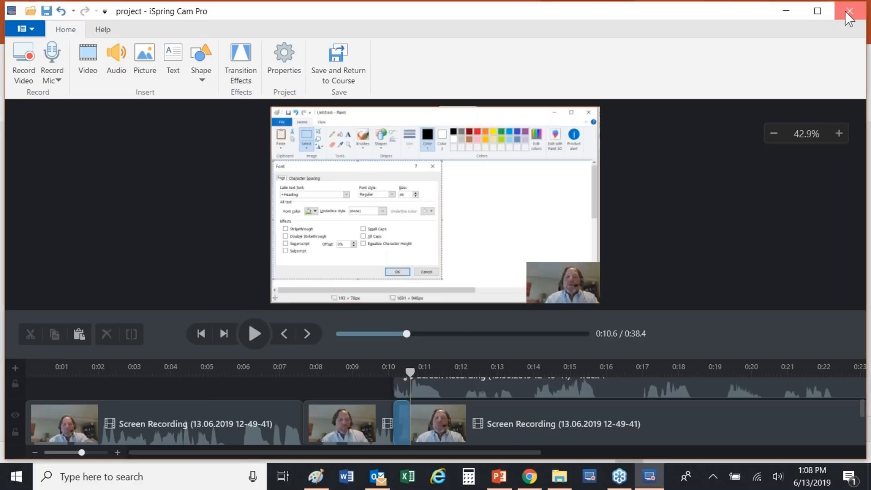